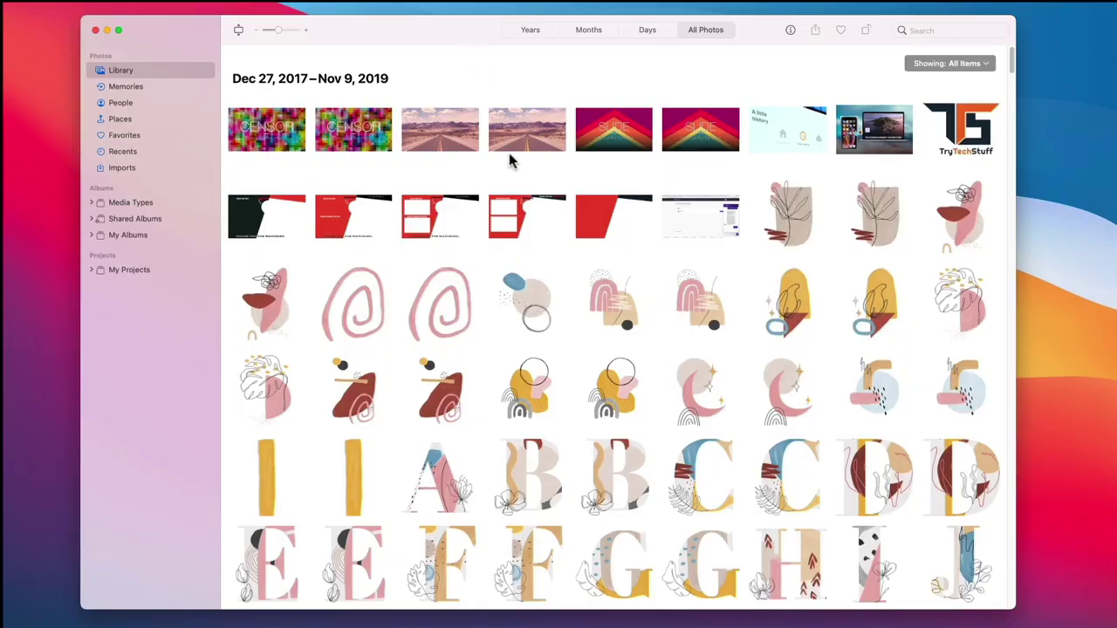
pyautogui.scroll(-20, 609, 261)
pyautogui.scroll(-5, 608, 274)
pyautogui.scroll(20, 609, 274)
# - Switch to Finder and check the available space of the MAC-OS startup volume in its Info window, closing it when done
pyautogui.moveTo(31, 623)
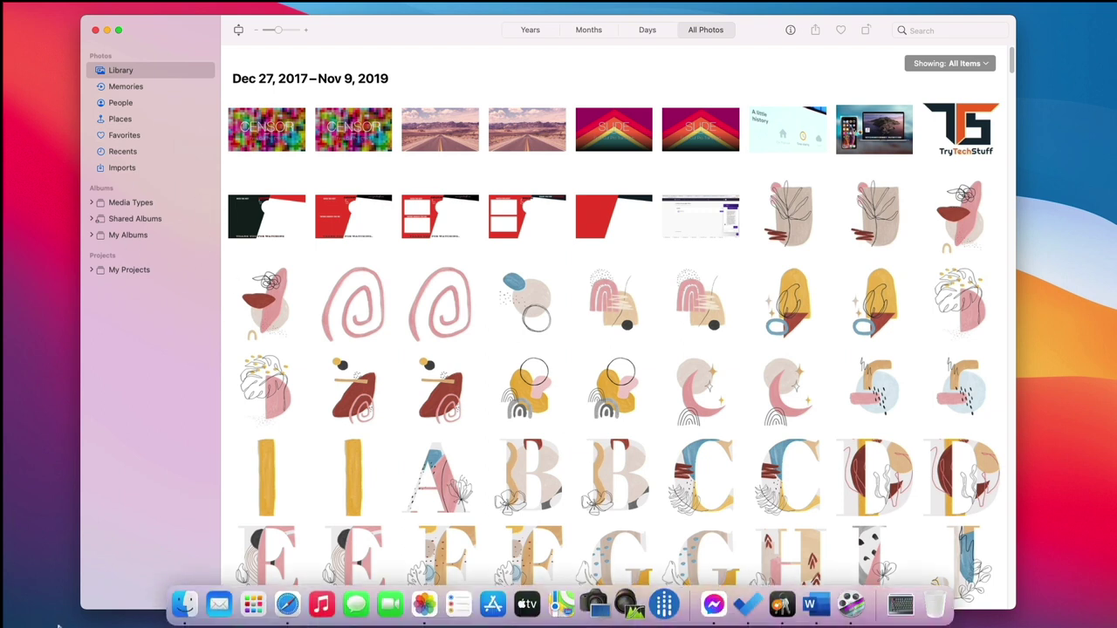
pyautogui.click(192, 600)
pyautogui.click(271, 455)
pyautogui.click(384, 175)
pyautogui.rightClick(384, 176)
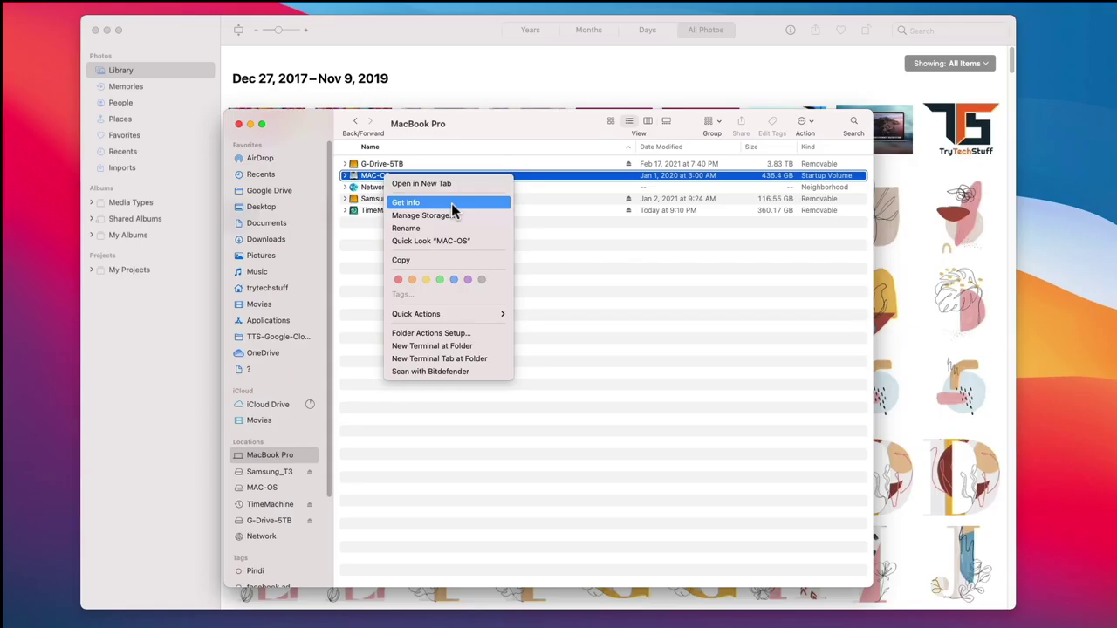
pyautogui.click(451, 206)
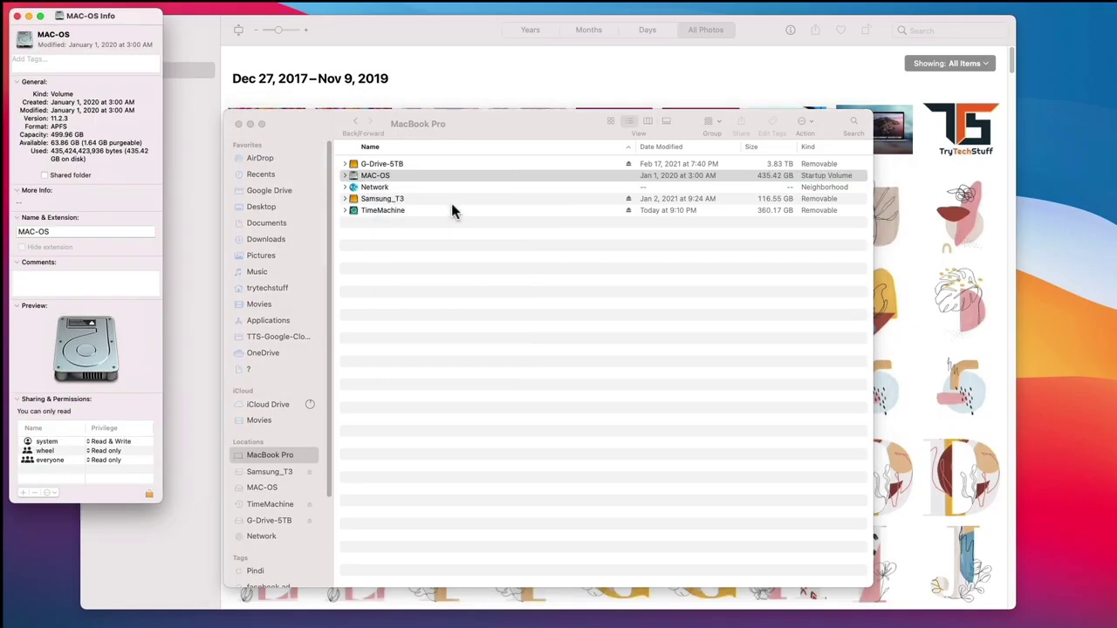
pyautogui.moveTo(172, 26); pyautogui.dragTo(364, 0)
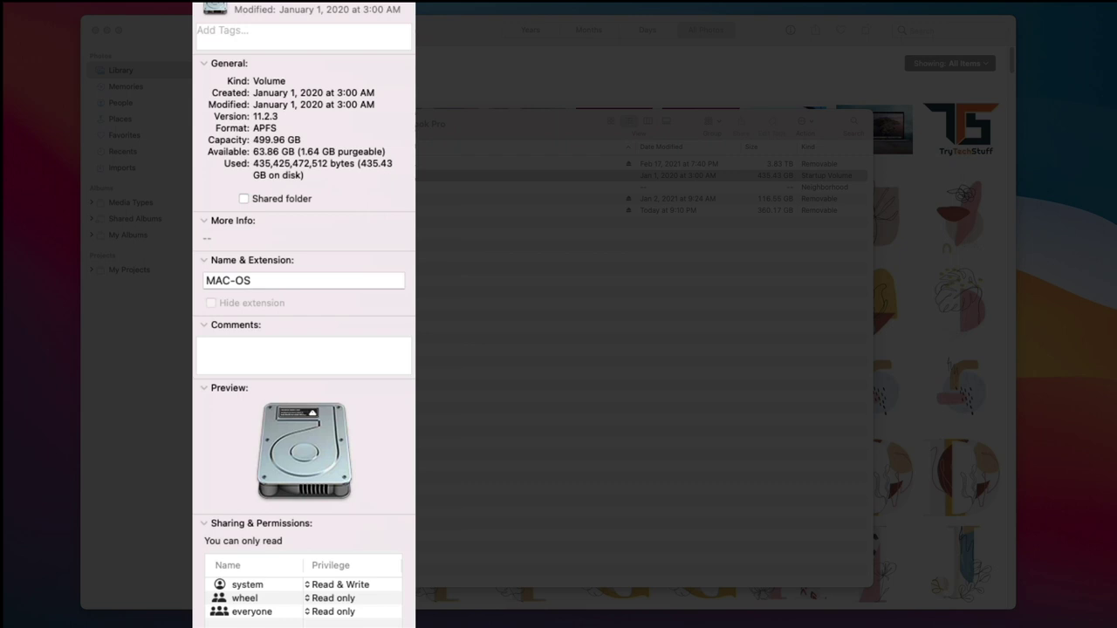
pyautogui.moveTo(254, 152); pyautogui.dragTo(281, 152)
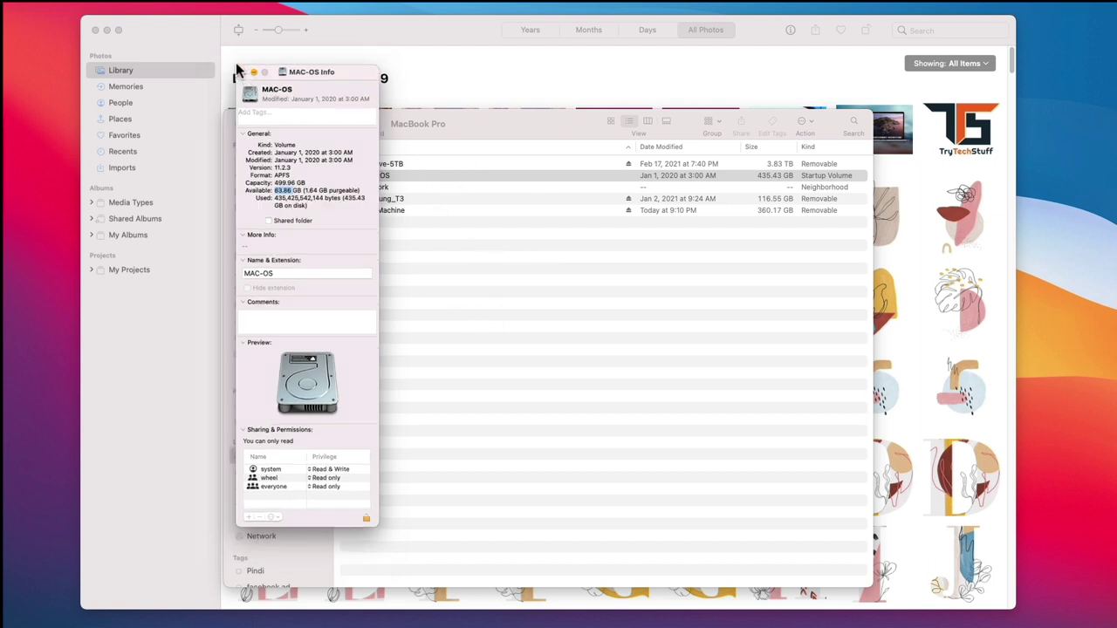
pyautogui.click(235, 66)
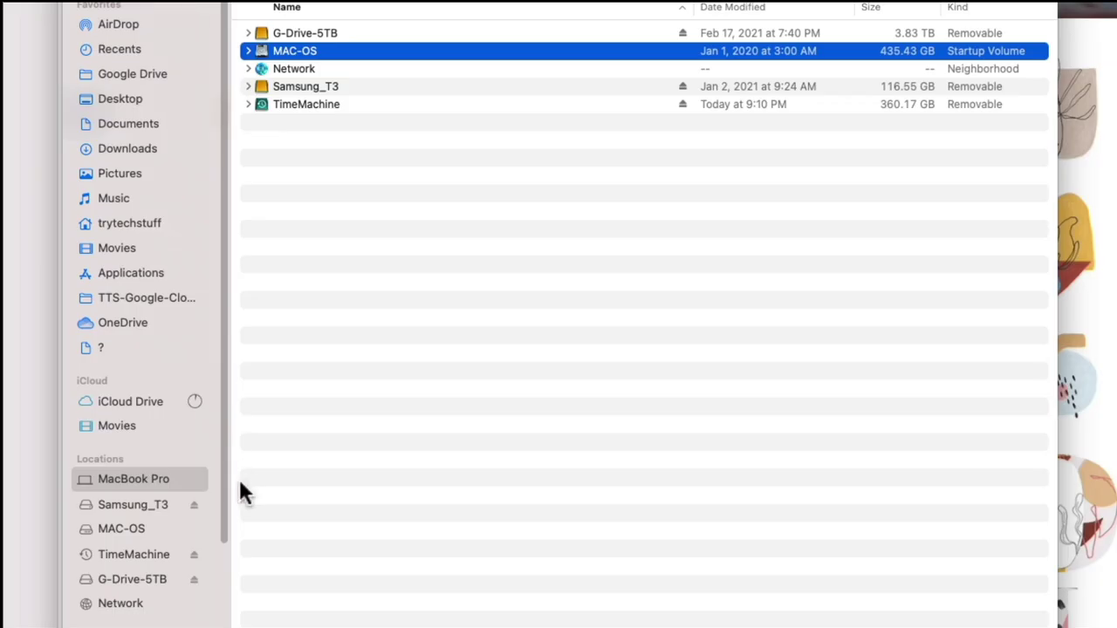
# - Examine the contents of the external drives G-Drive-5TB, TimeMachine and Samsung_T3, and close the Finder window
pyautogui.click(140, 573)
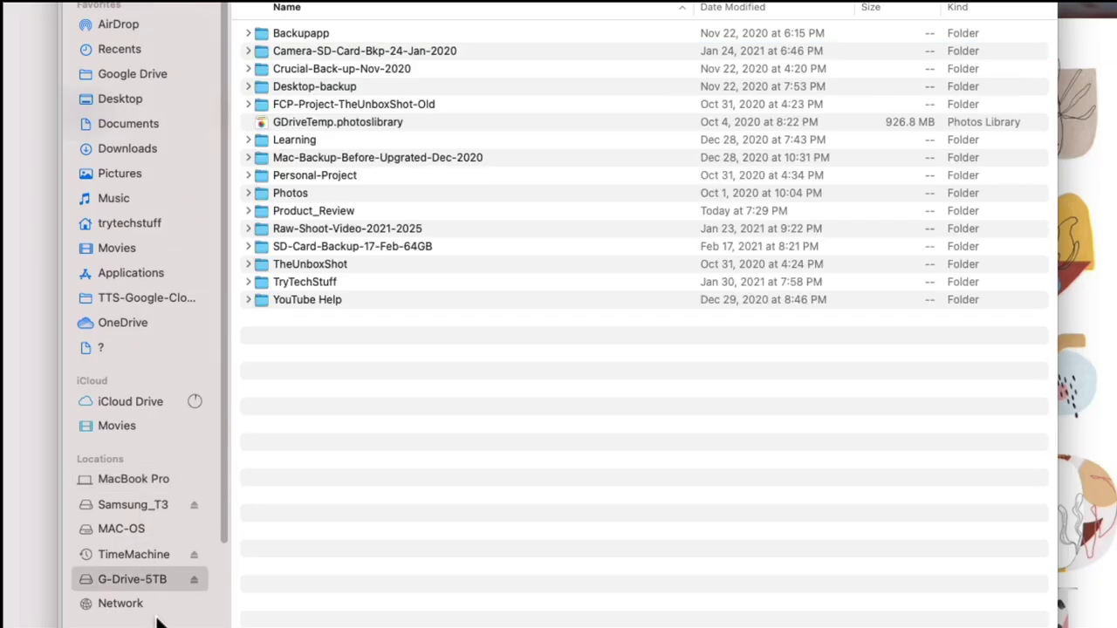
pyautogui.click(145, 558)
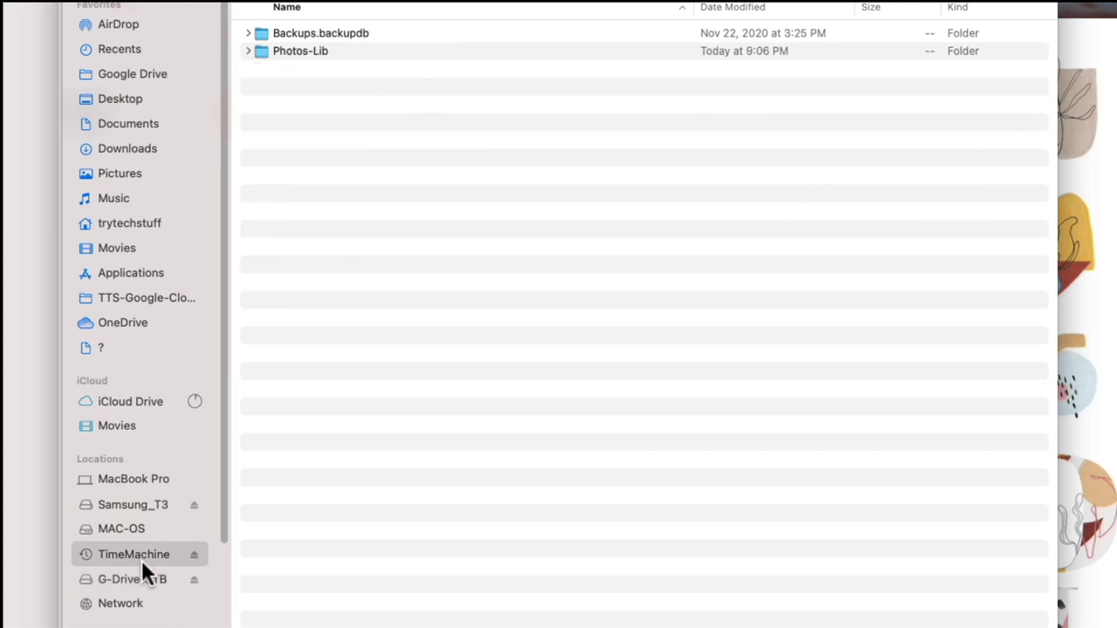
pyautogui.click(142, 508)
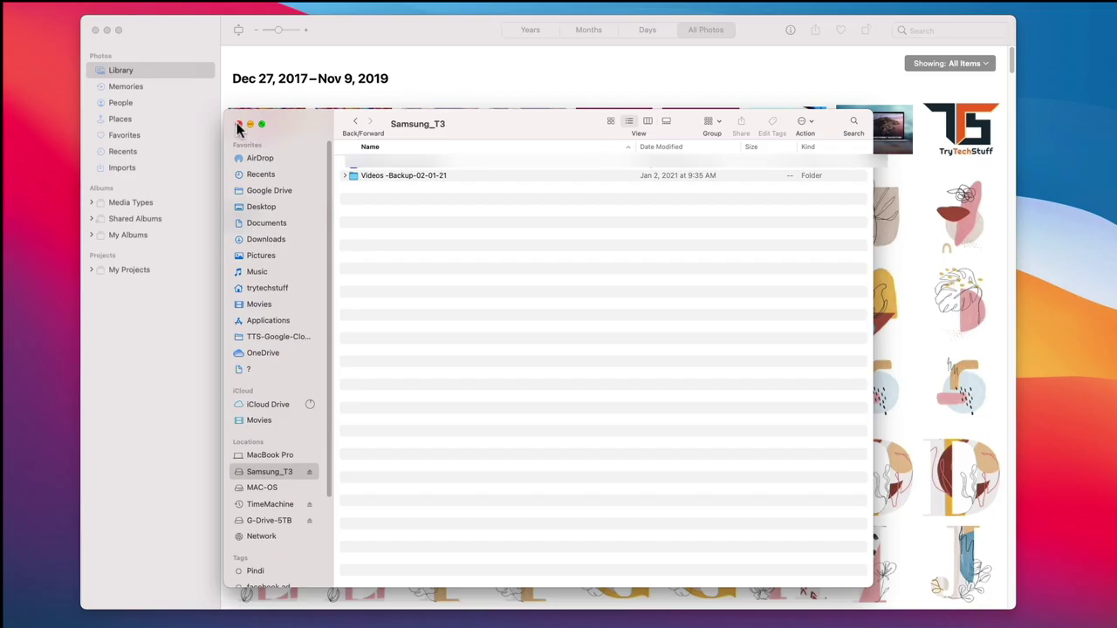
pyautogui.click(239, 126)
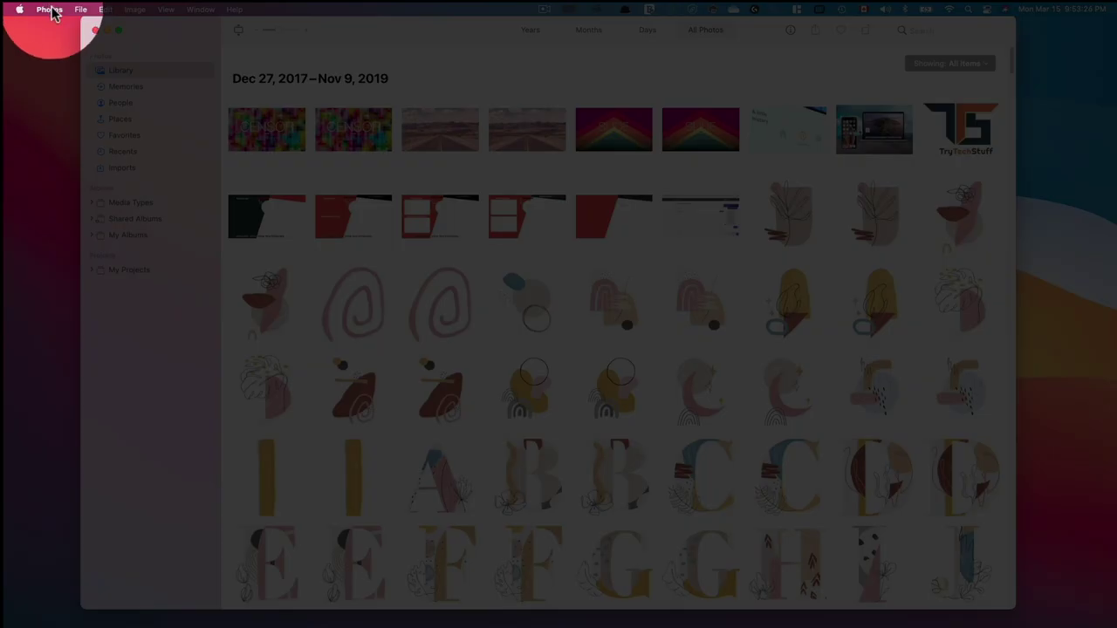
# - Reveal the current library in Finder from the general Photos preferences and check the size of Photos Library.photoslibrary
pyautogui.click(49, 9)
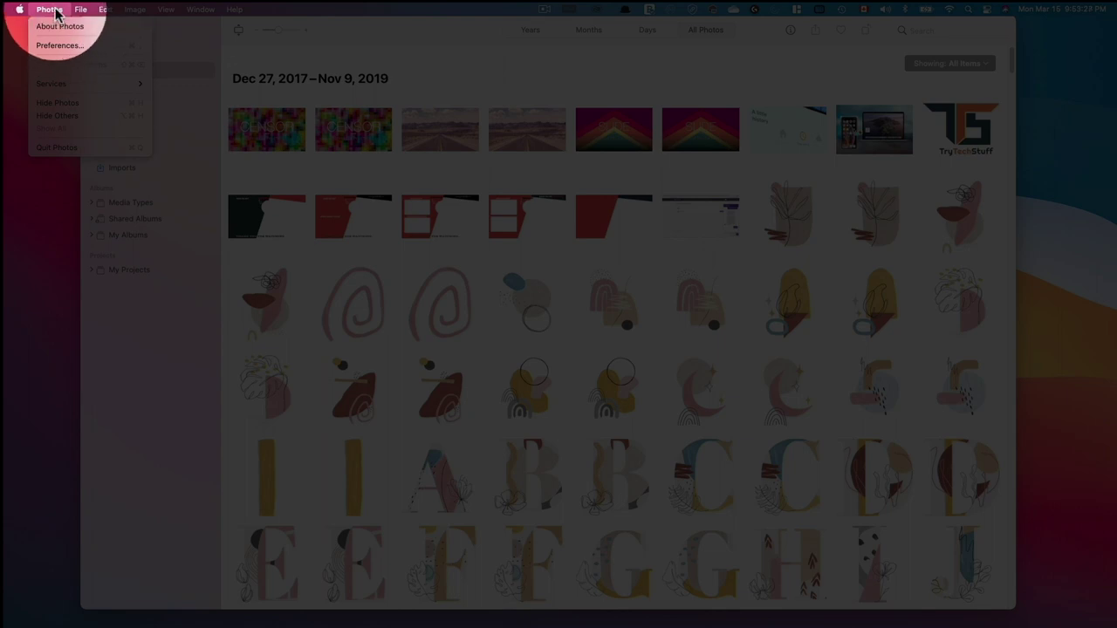
pyautogui.click(60, 47)
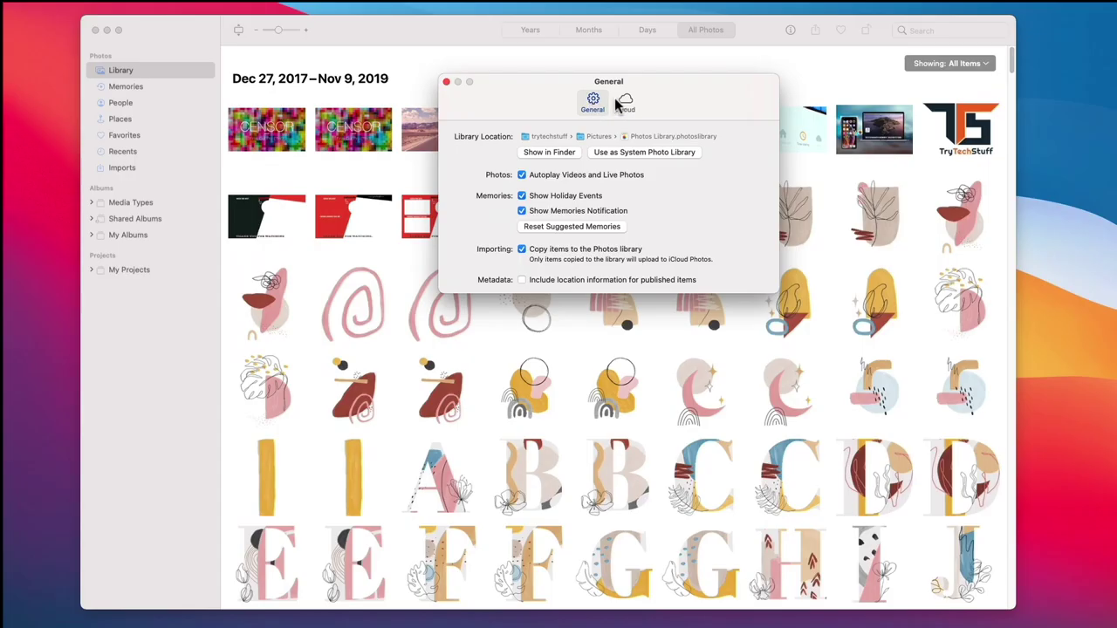
pyautogui.click(625, 102)
pyautogui.click(594, 103)
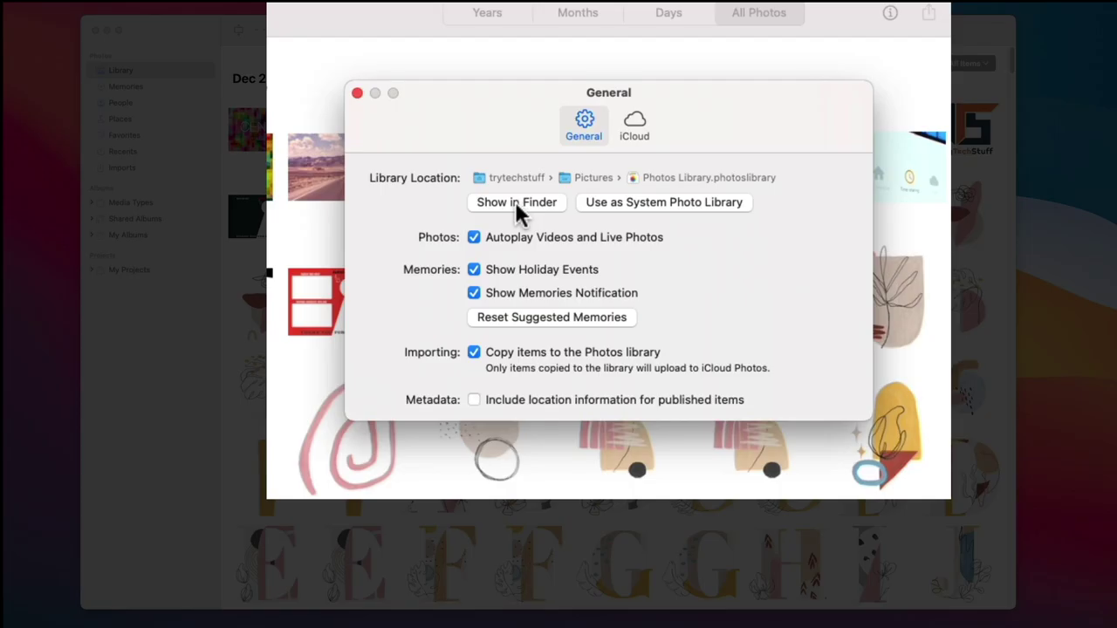
pyautogui.click(515, 205)
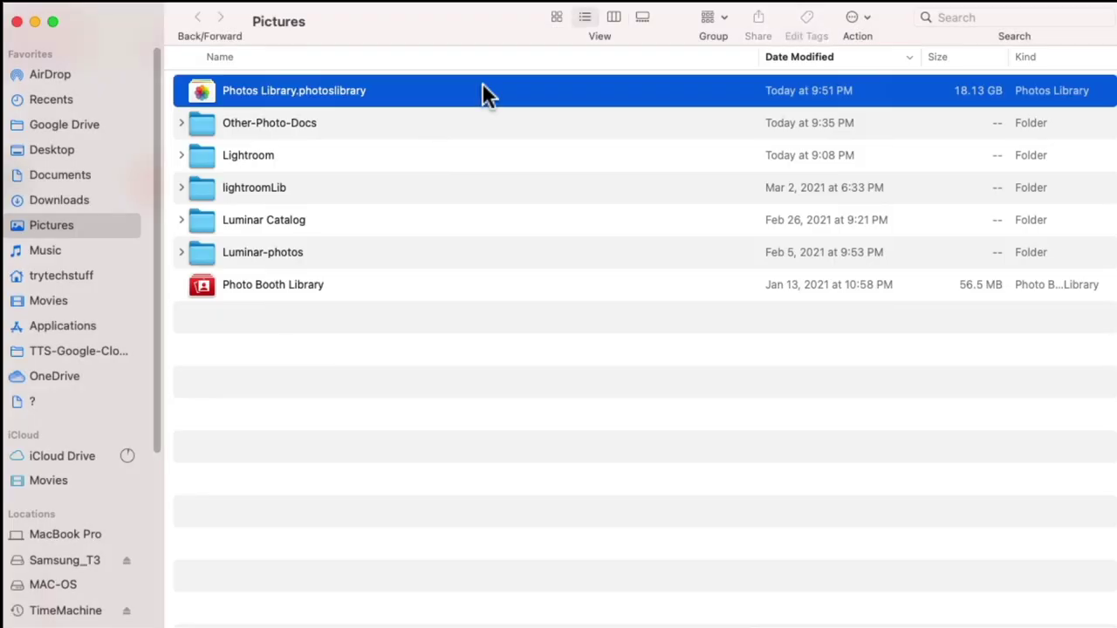
pyautogui.click(284, 86)
pyautogui.click(969, 84)
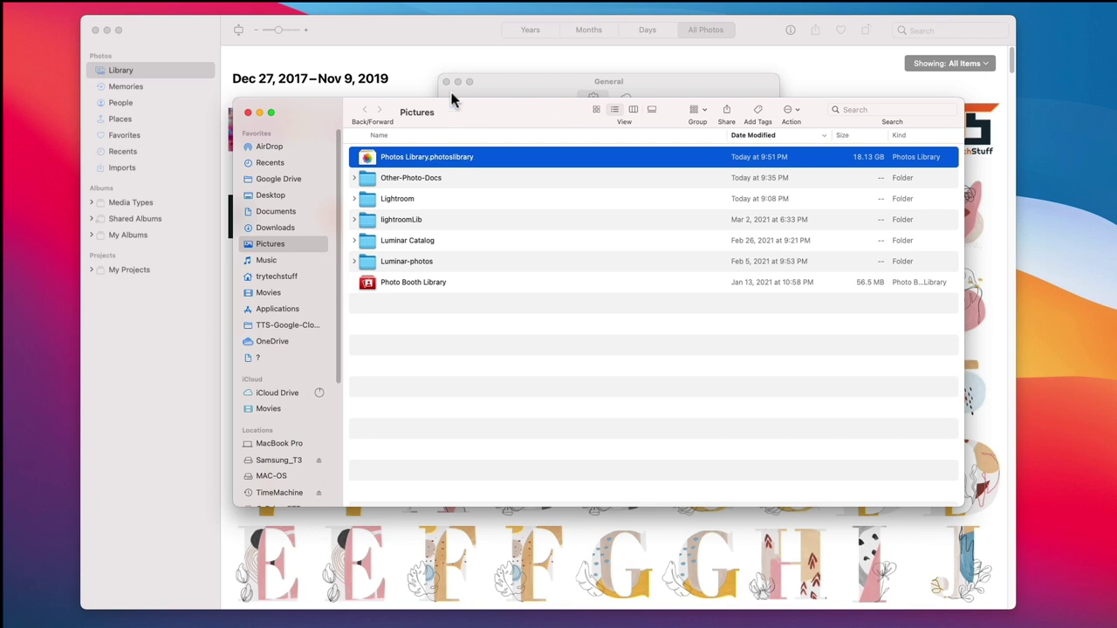
# - Return to Photos with its preferences closed and quit the application
pyautogui.click(401, 37)
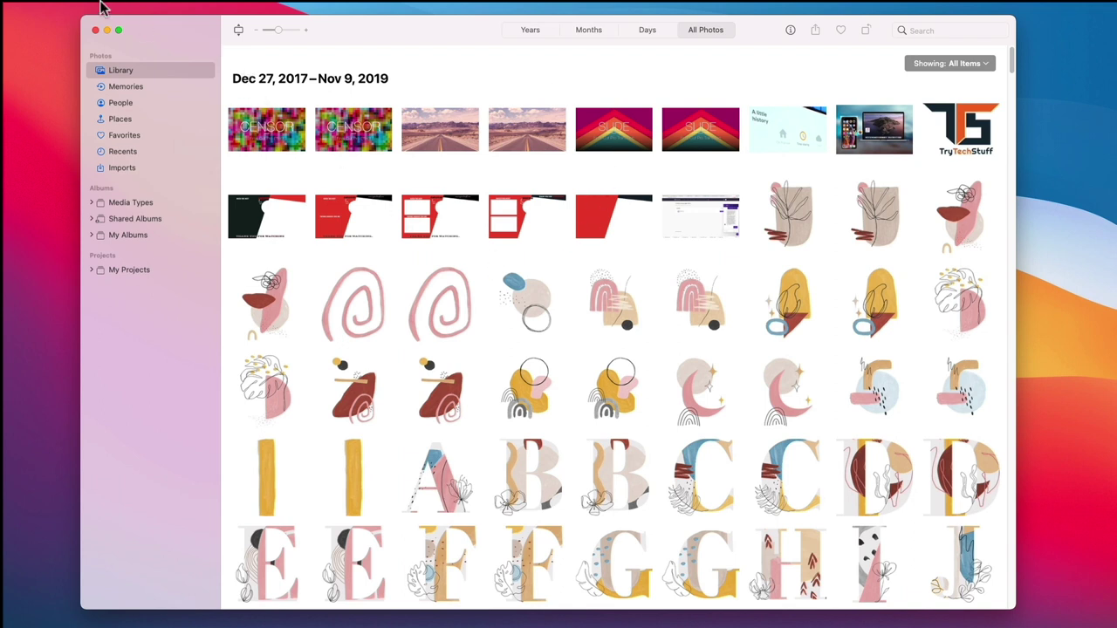
pyautogui.click(50, 9)
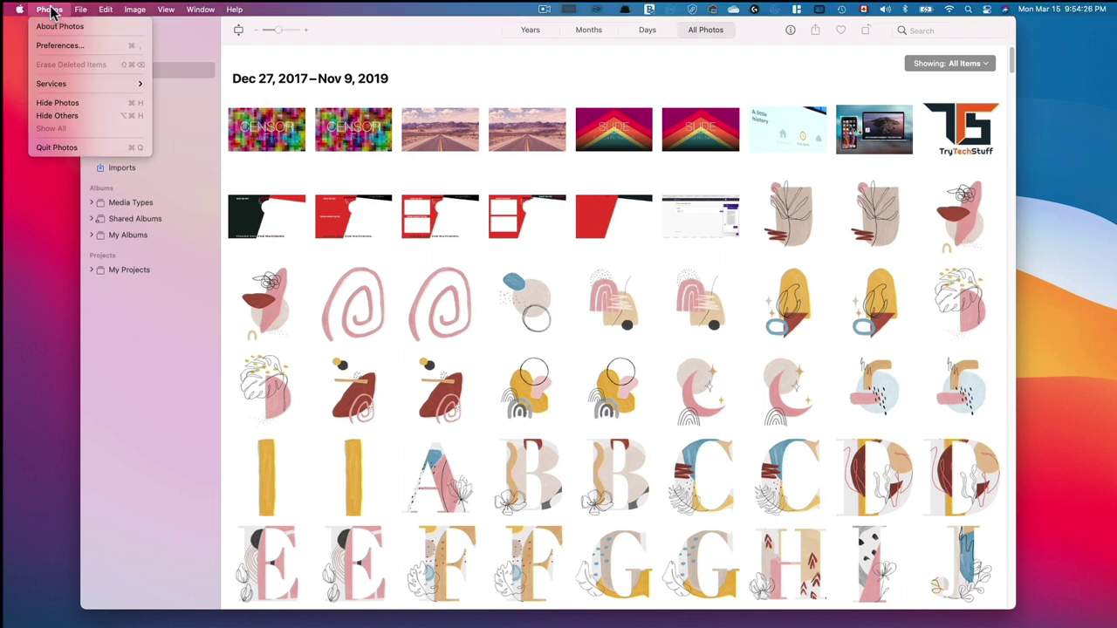
pyautogui.click(75, 147)
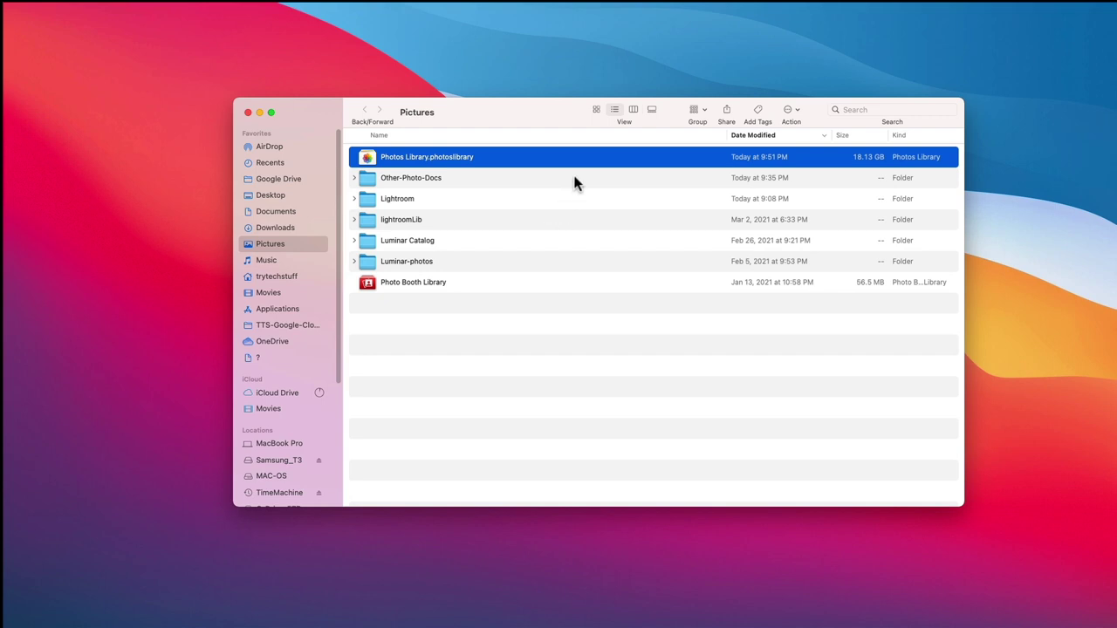
# - Copy Photos Library.photoslibrary from the Pictures folder
pyautogui.rightClick(472, 154)
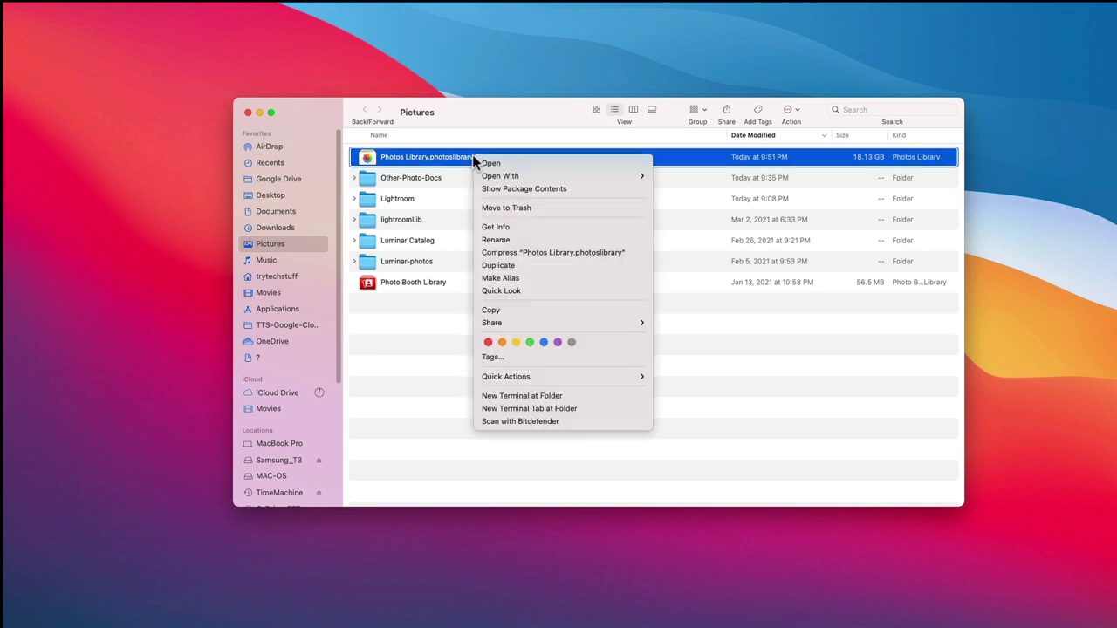
pyautogui.click(530, 308)
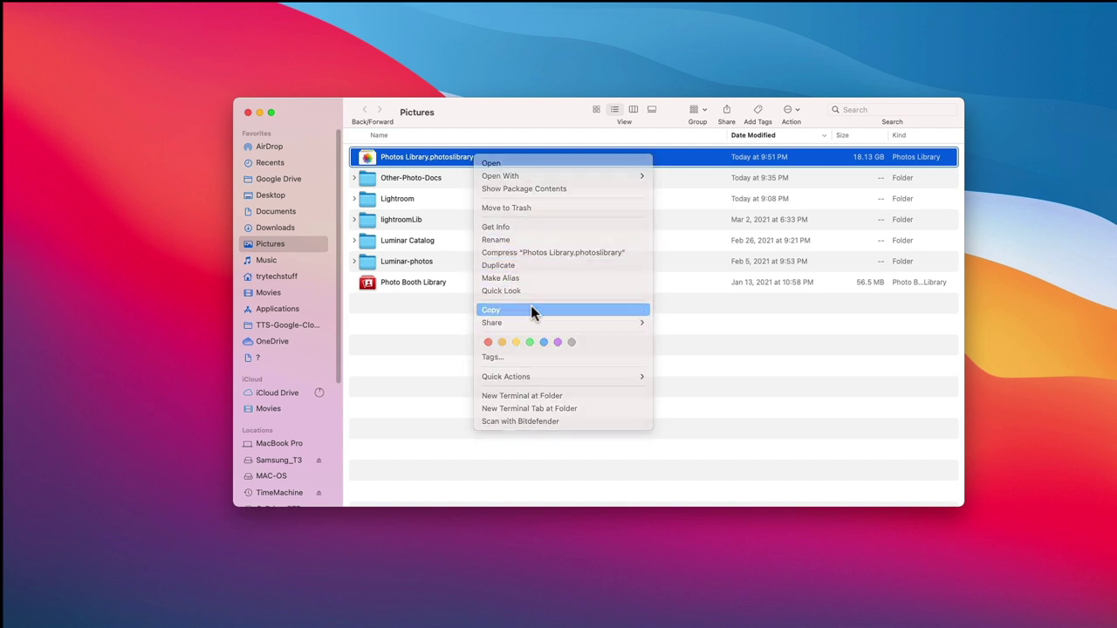
# - Create a new folder named Photos-lib on the Samsung_T3 drive
pyautogui.scroll(-5, 302, 421)
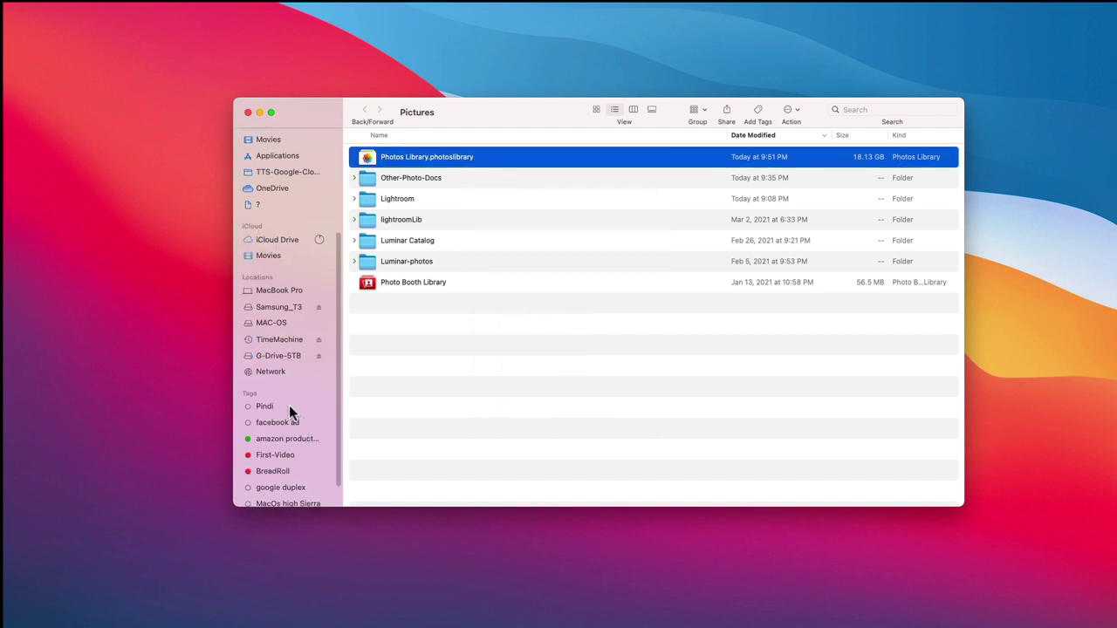
pyautogui.click(293, 309)
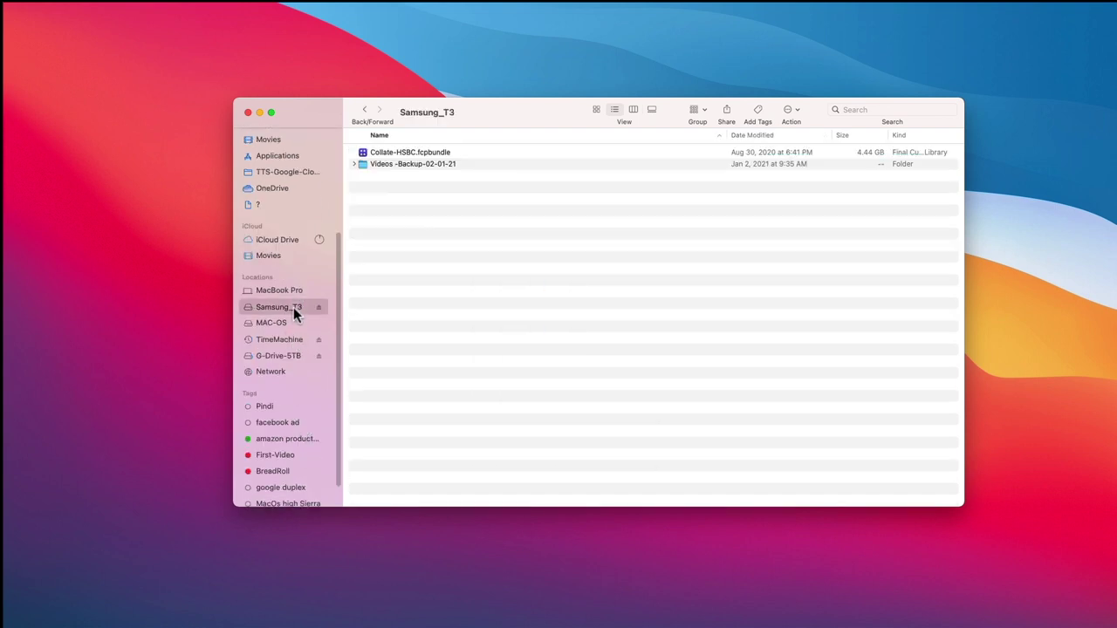
pyautogui.rightClick(415, 277)
pyautogui.click(481, 274)
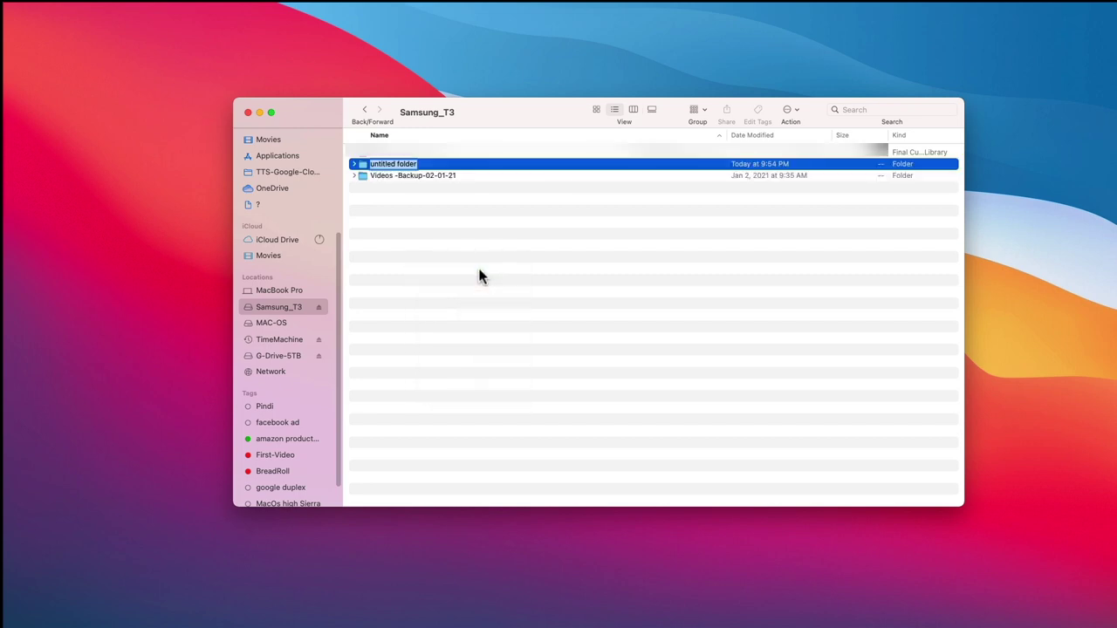
pyautogui.write('Photo')
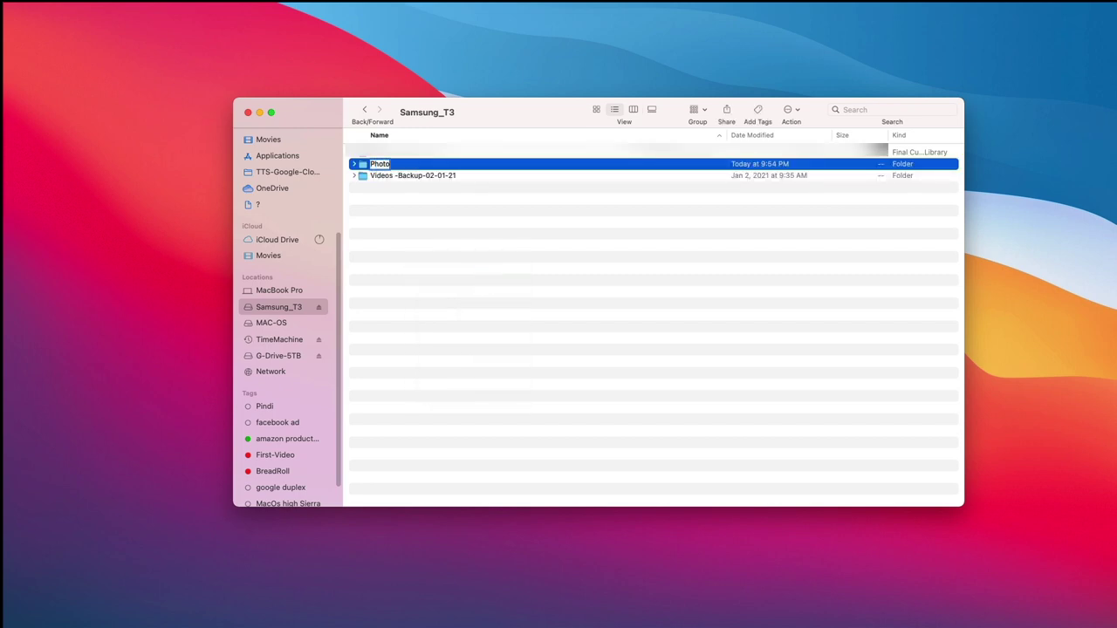
pyautogui.write('s-lib')
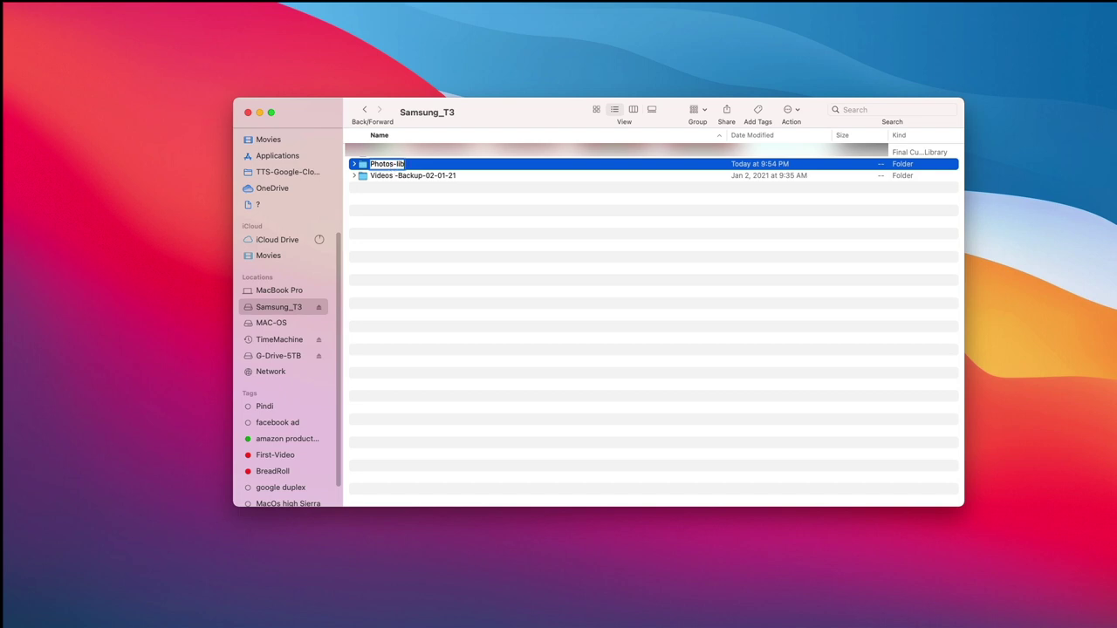
pyautogui.press('Return')
# - Paste the copied photo library into the Photos-lib folder
pyautogui.doubleClick(404, 163)
pyautogui.rightClick(460, 191)
pyautogui.click(509, 216)
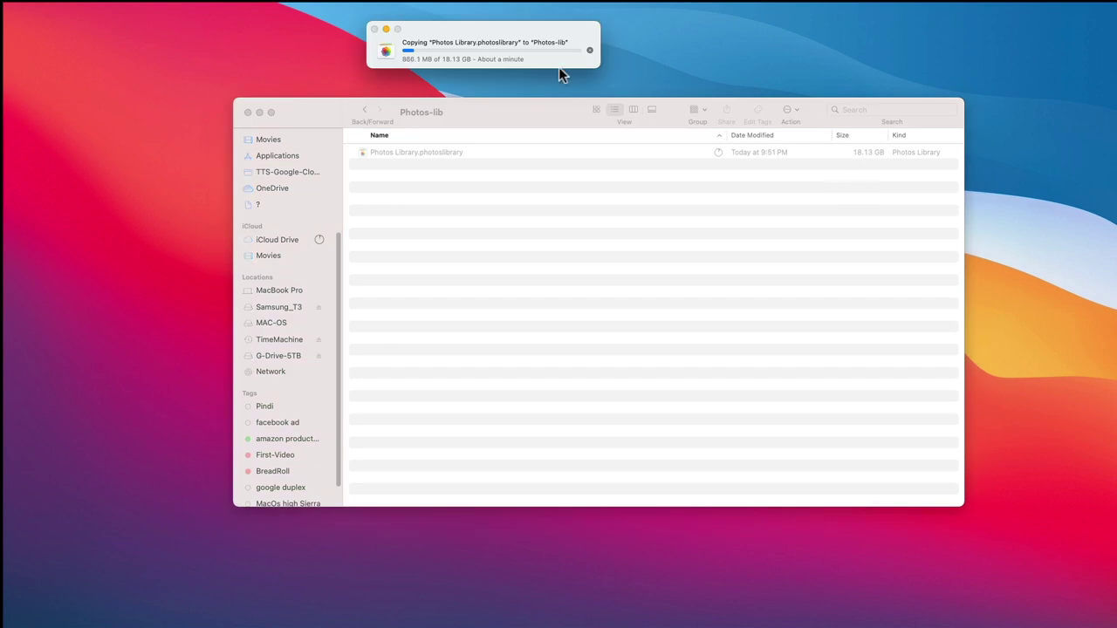
# - Arrange the windows to monitor the copy progress, and check the copied library in the Photos-lib folder
pyautogui.moveTo(524, 42); pyautogui.dragTo(624, 199)
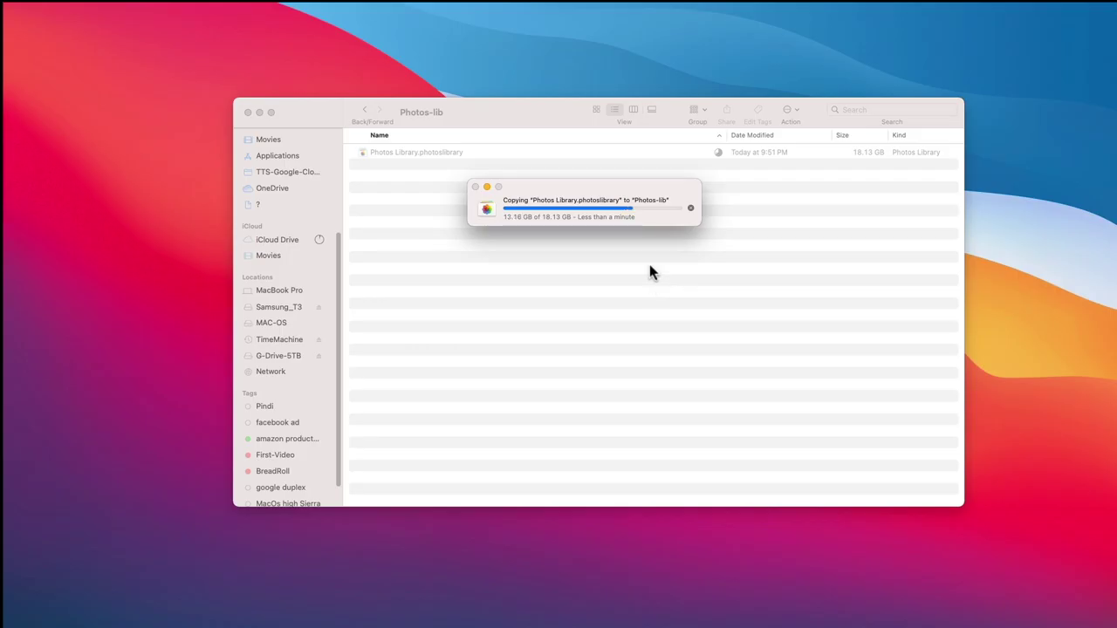
pyautogui.click(652, 310)
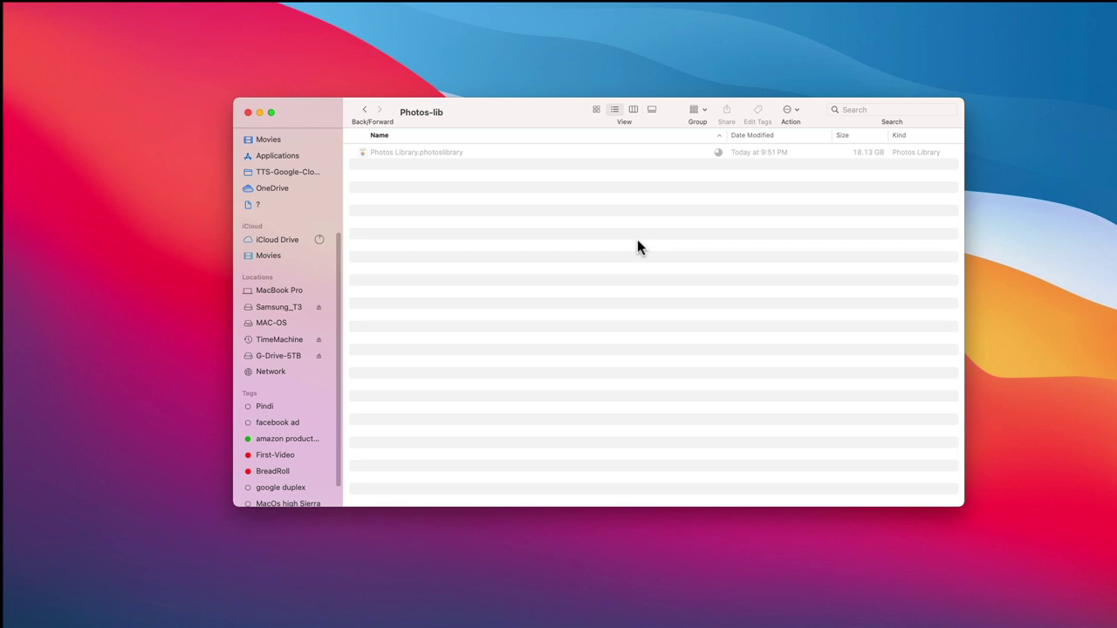
pyautogui.moveTo(555, 113); pyautogui.dragTo(580, 251)
pyautogui.moveTo(588, 192); pyautogui.dragTo(600, 123)
pyautogui.moveTo(569, 242); pyautogui.dragTo(563, 178)
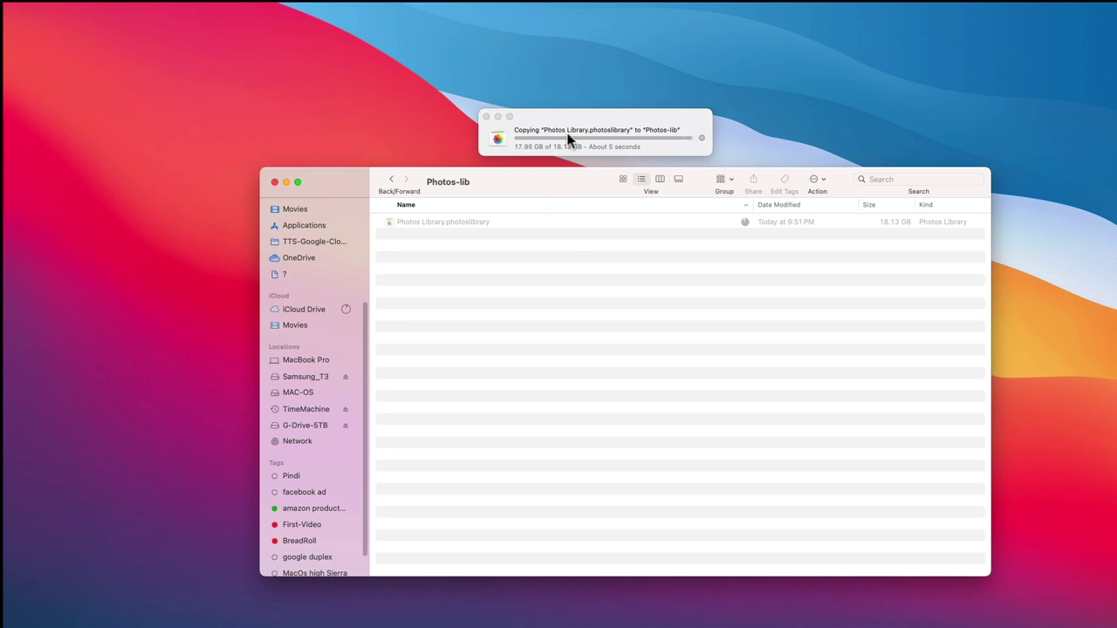
pyautogui.moveTo(557, 185); pyautogui.dragTo(556, 104)
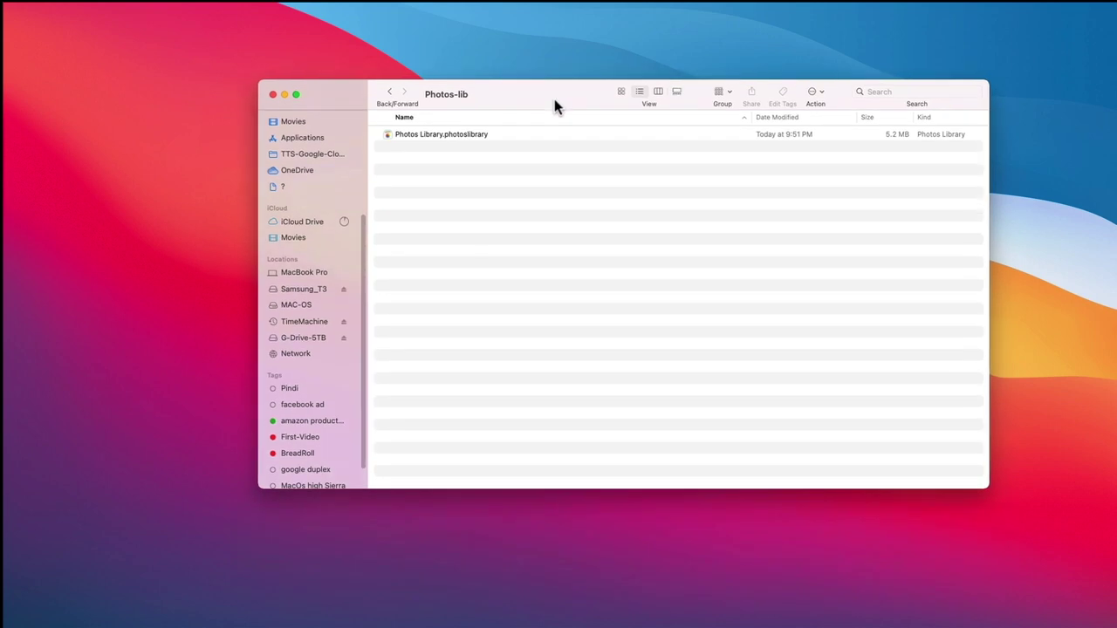
pyautogui.click(445, 145)
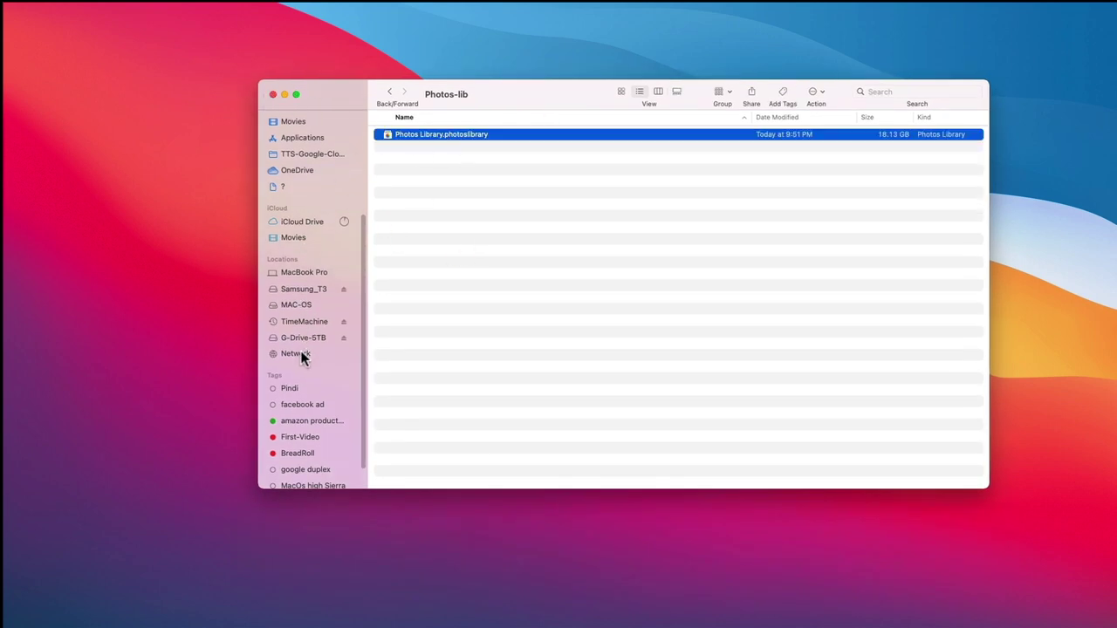
# - Move the original Photos Library.photoslibrary in the Pictures folder to the Trash
pyautogui.scroll(5, 314, 211)
pyautogui.click(302, 224)
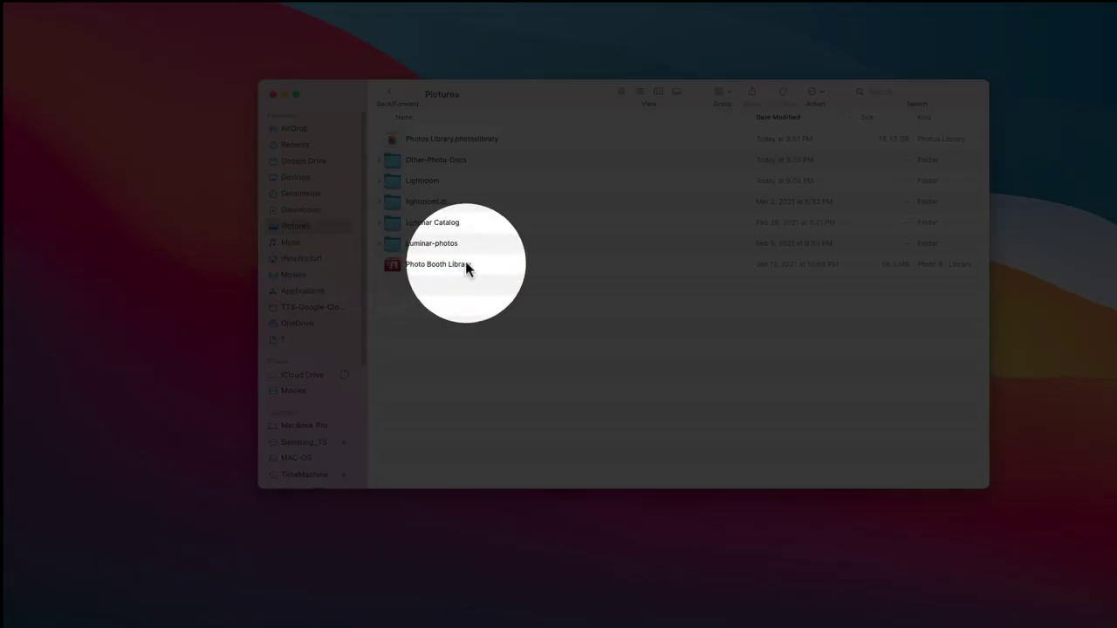
pyautogui.click(457, 143)
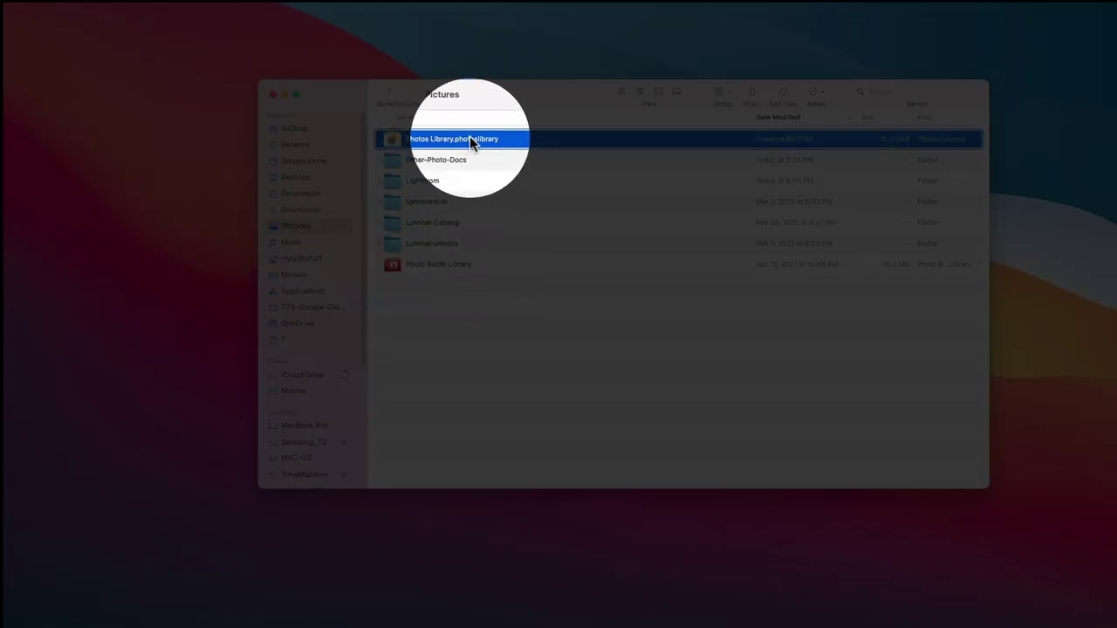
pyautogui.rightClick(472, 144)
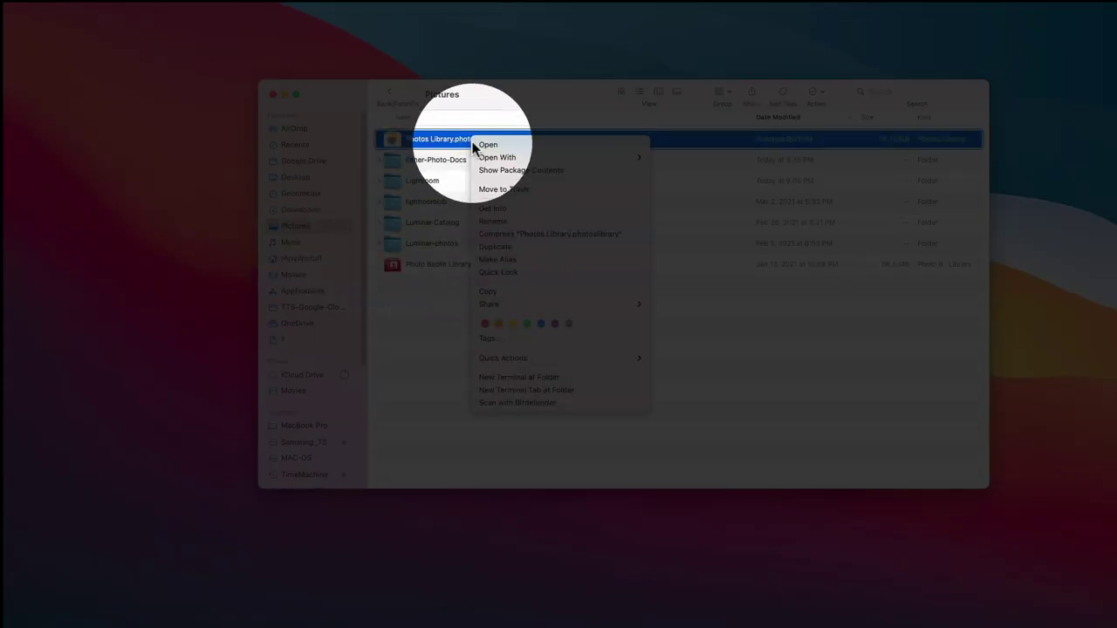
pyautogui.click(533, 189)
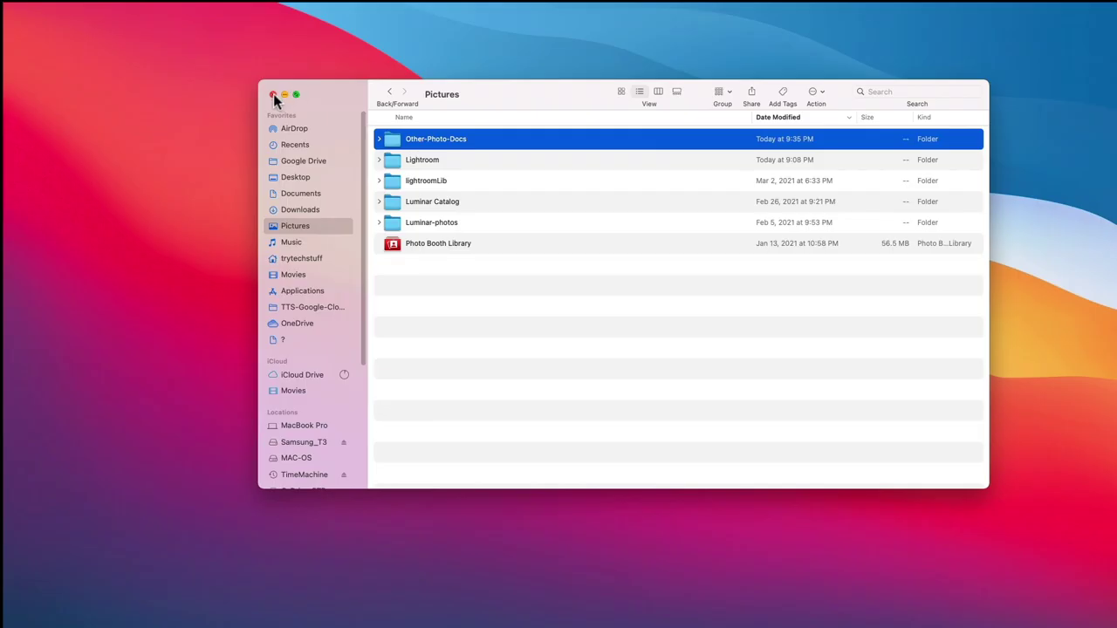
# - Close the Pictures folder window, try to launch Photos with its original library, and quit it
pyautogui.click(274, 93)
pyautogui.click(436, 607)
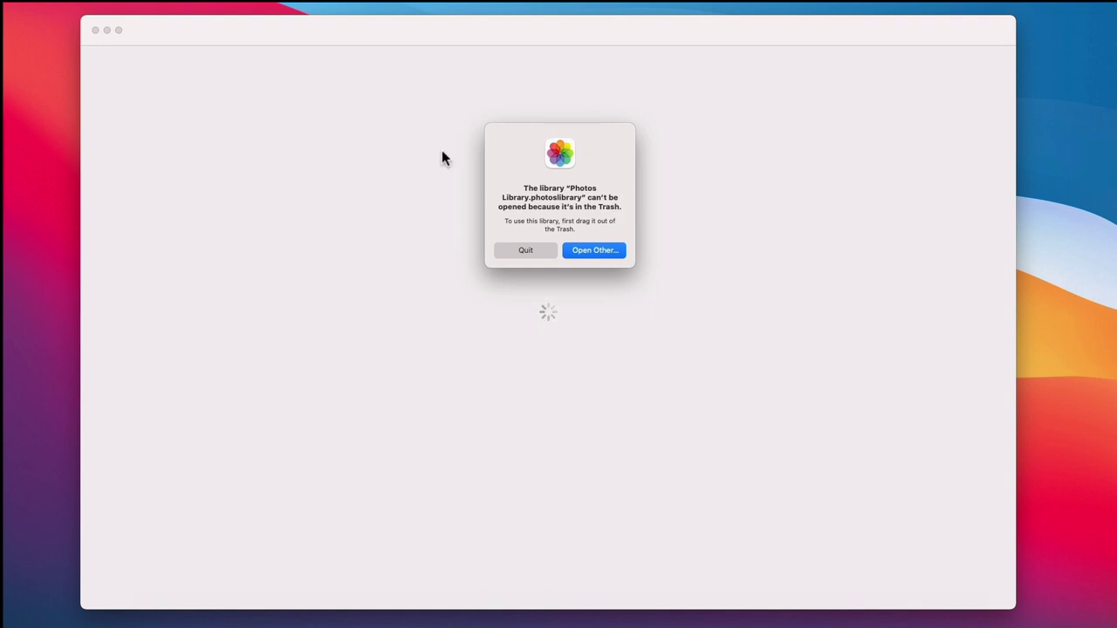
pyautogui.click(533, 250)
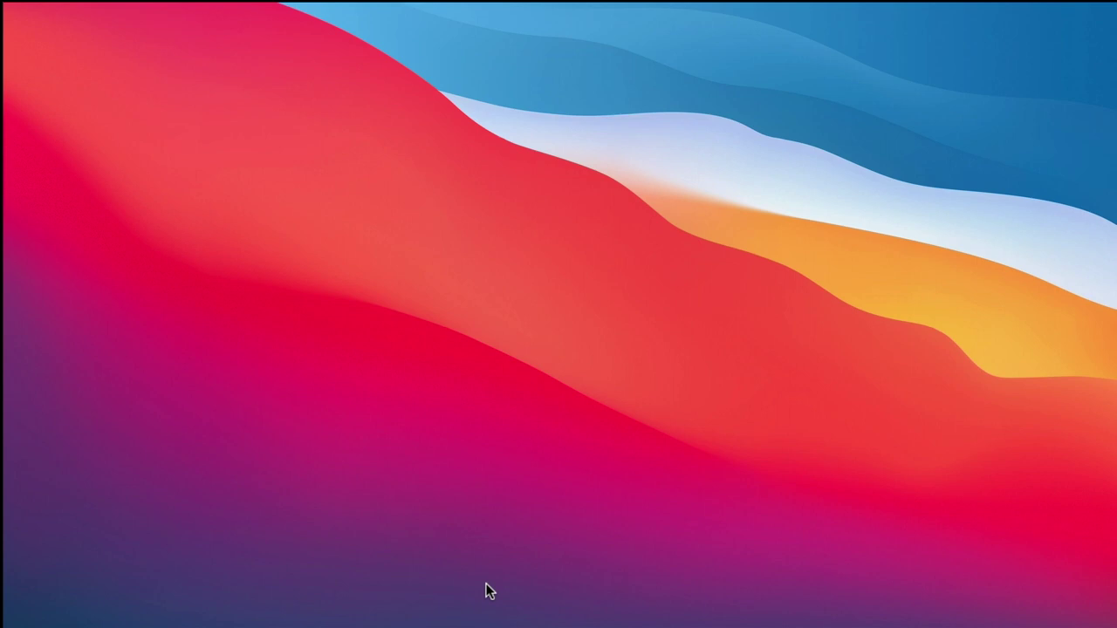
# - Relaunch Photos with the library chooser and start browsing for another library
pyautogui.moveTo(478, 622)
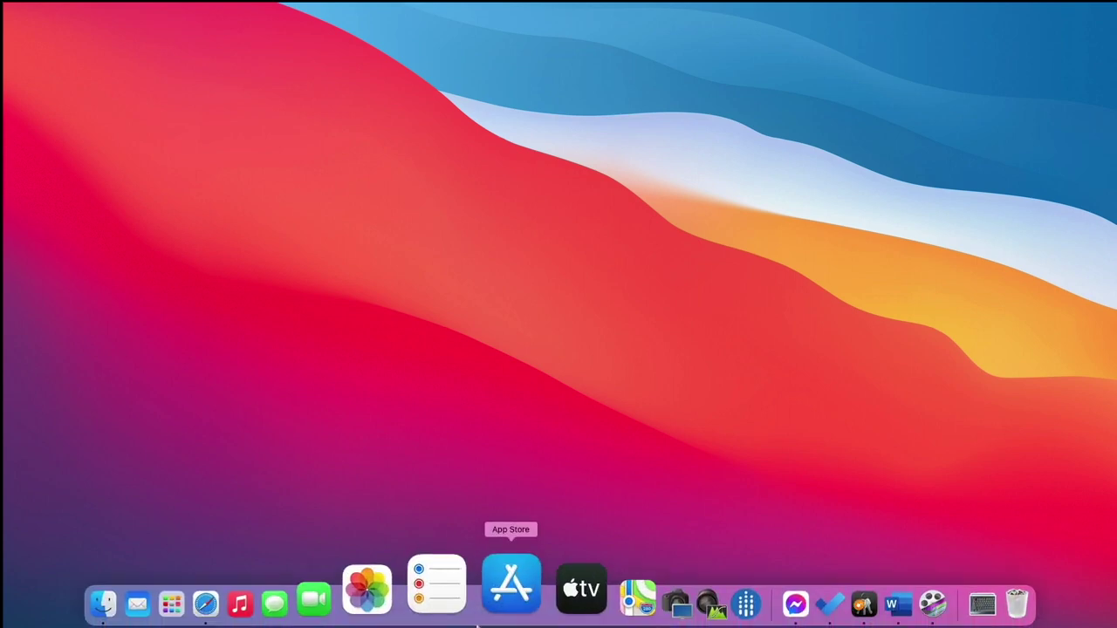
pyautogui.click(425, 605)
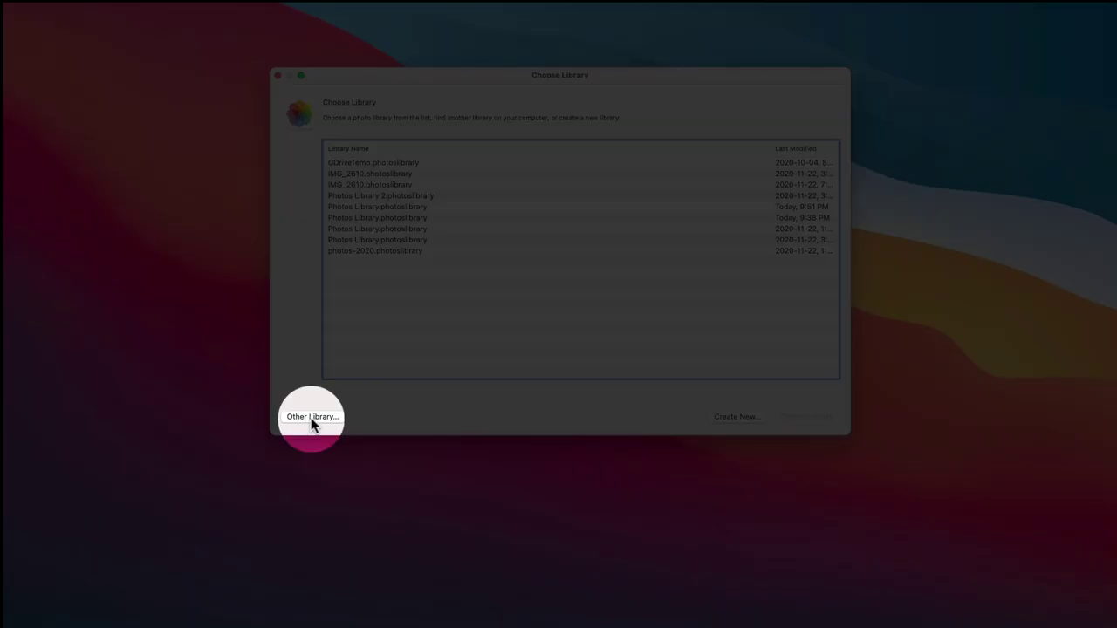
pyautogui.click(311, 417)
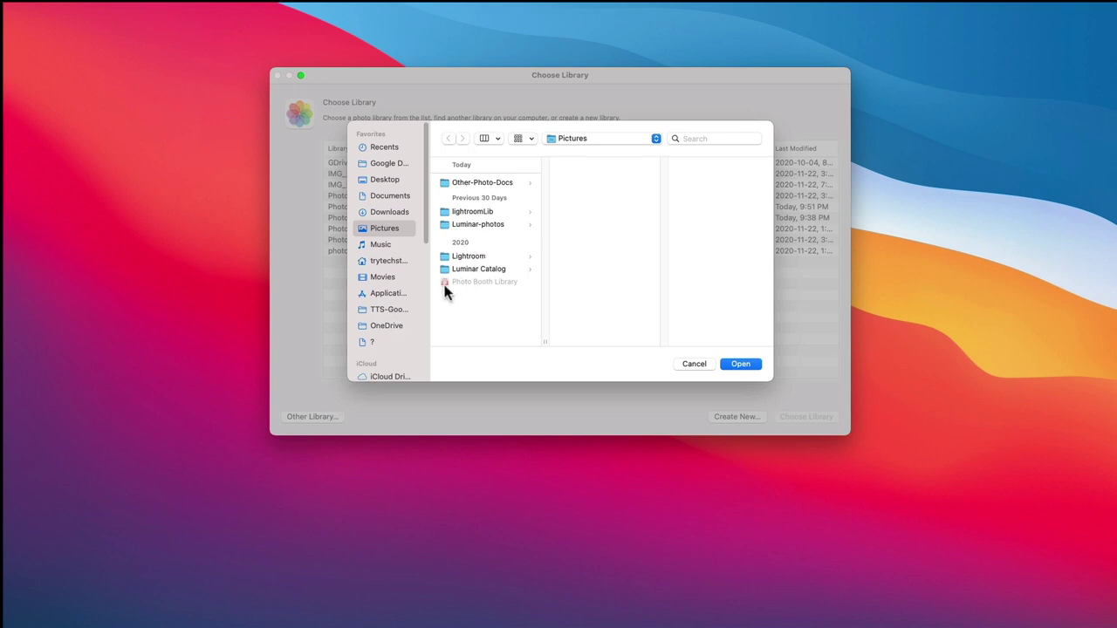
# - Open Photos Library.photoslibrary from the Photos-lib folder on the Samsung_T3 drive
pyautogui.scroll(-10, 394, 323)
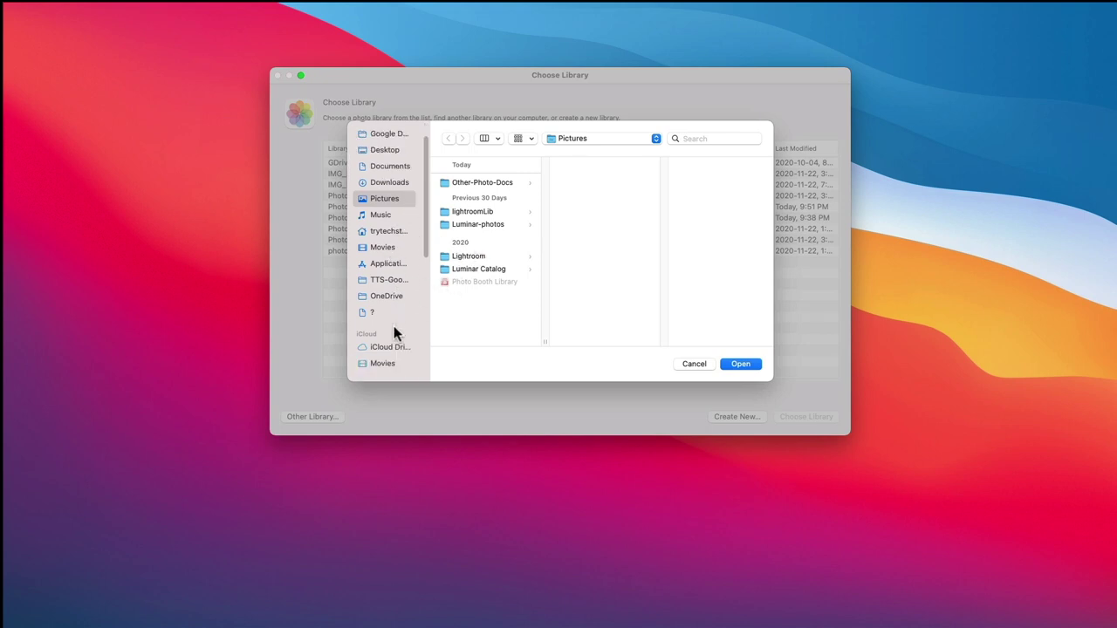
pyautogui.scroll(10, 393, 302)
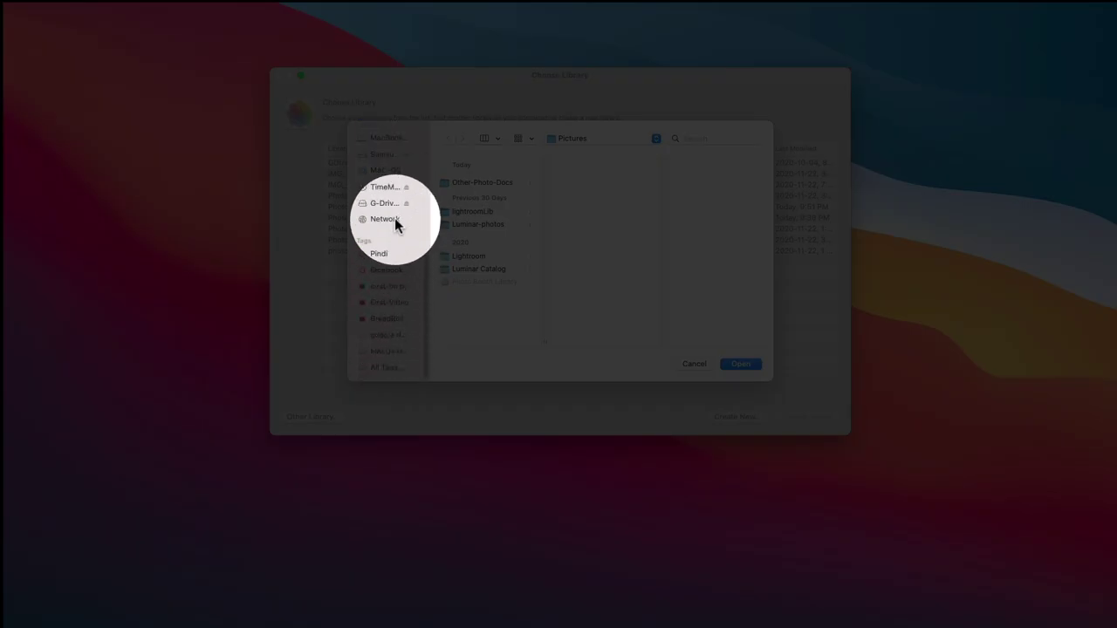
pyautogui.click(388, 168)
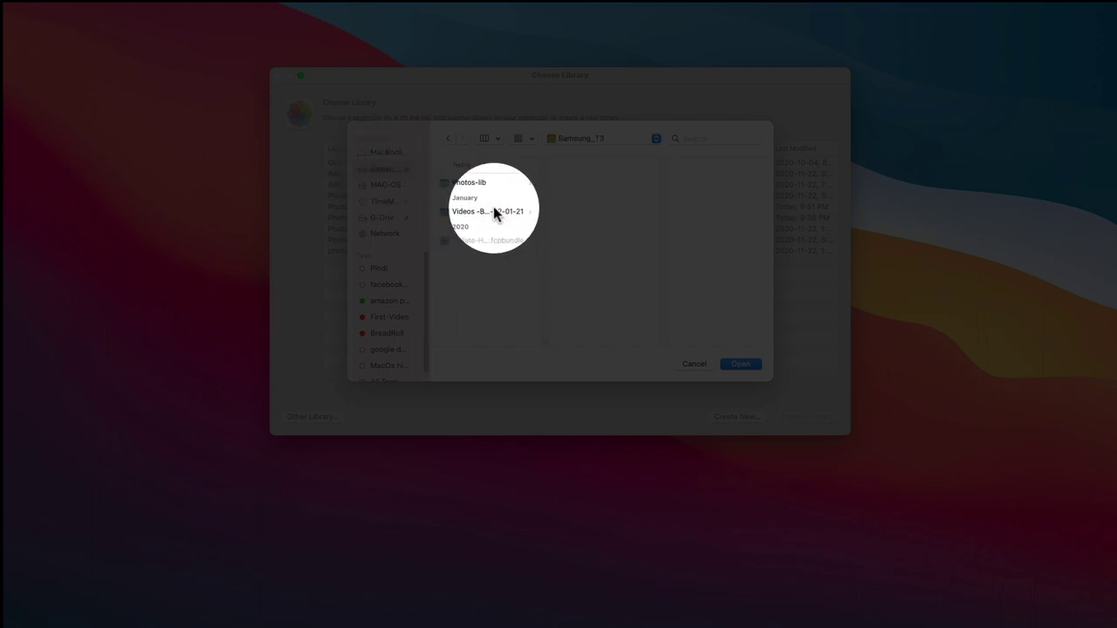
pyautogui.click(463, 183)
pyautogui.click(609, 186)
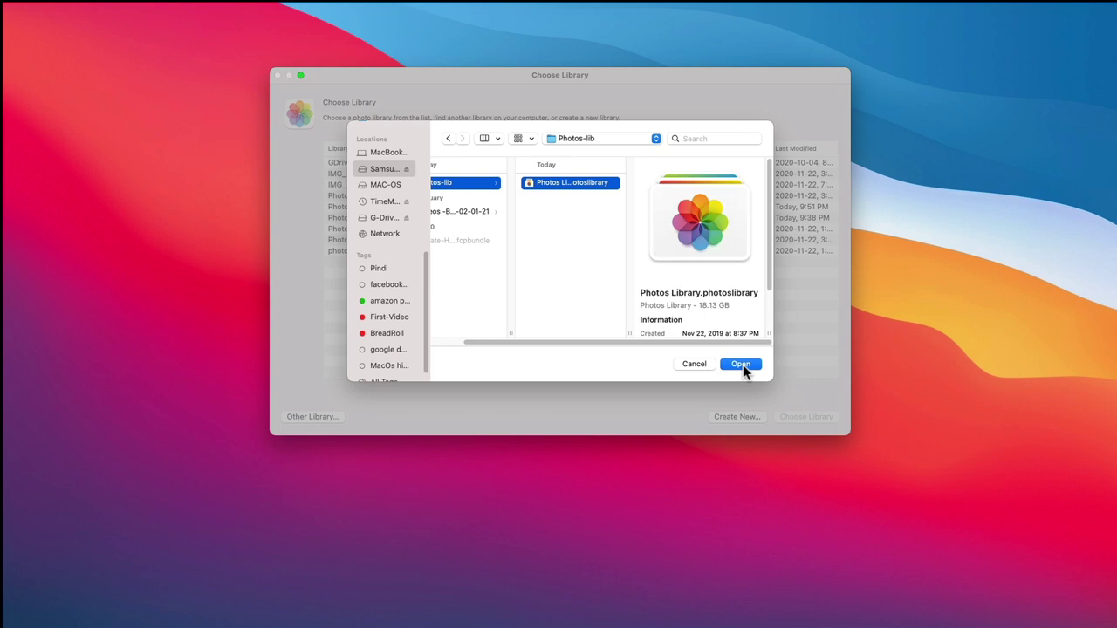
pyautogui.click(742, 365)
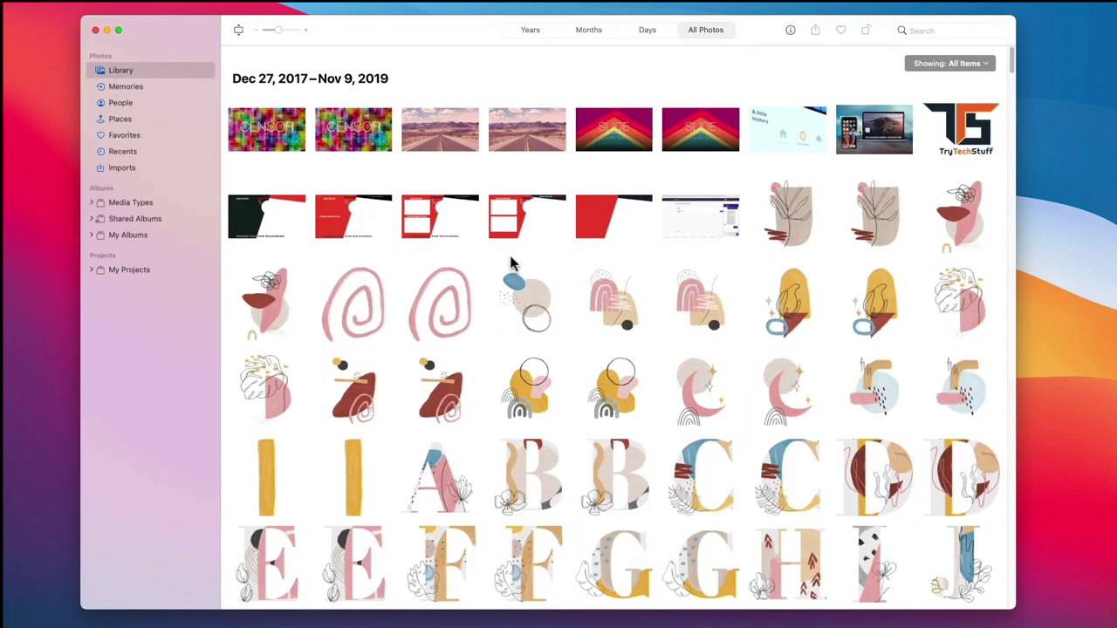
# - Look through the photos in the opened library and check the library location in the general preferences
pyautogui.scroll(-5, 546, 233)
pyautogui.scroll(5, 546, 231)
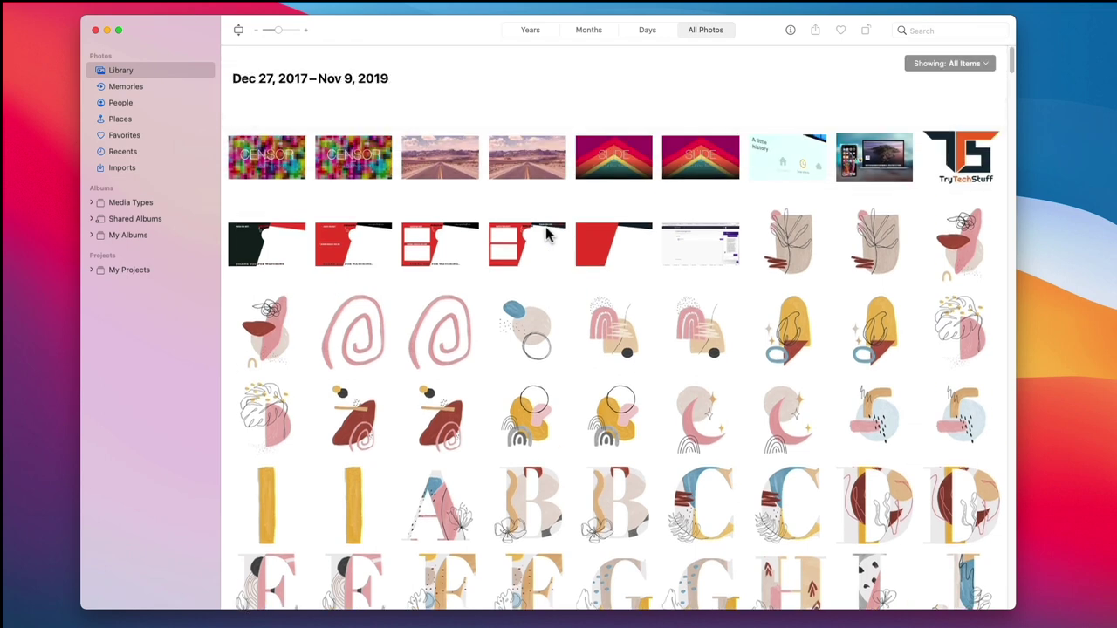
pyautogui.scroll(-10, 545, 236)
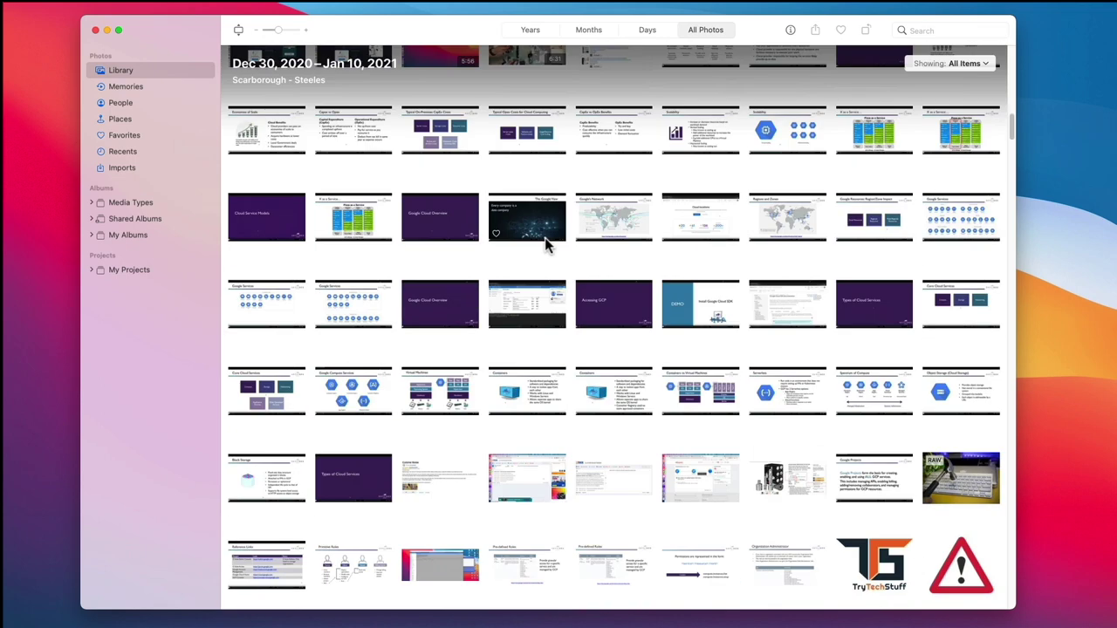
pyautogui.scroll(10, 544, 237)
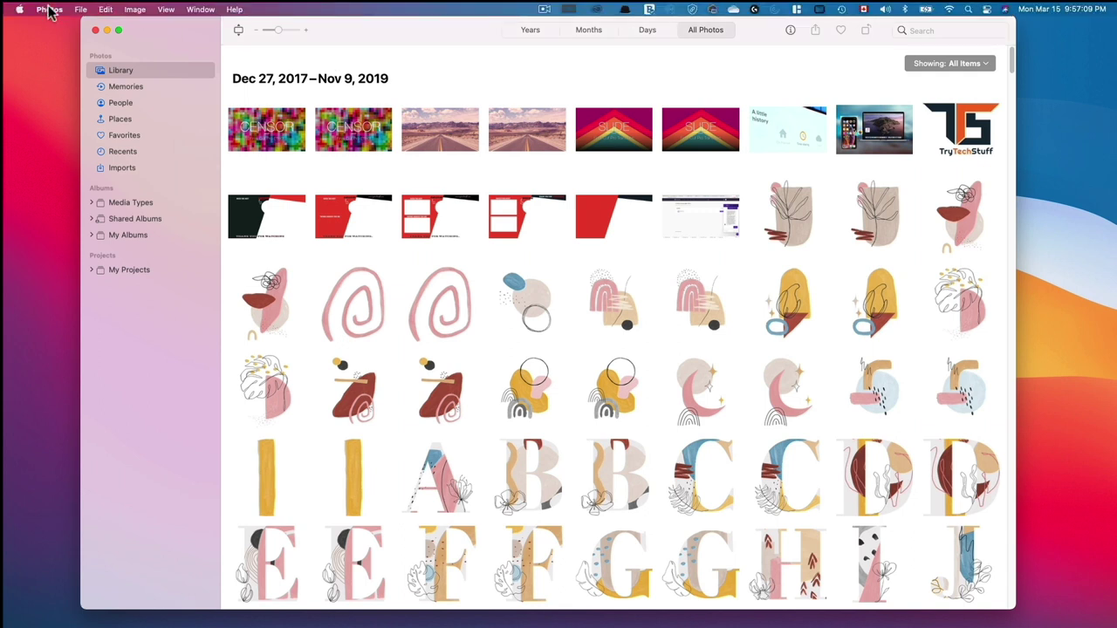
pyautogui.click(49, 9)
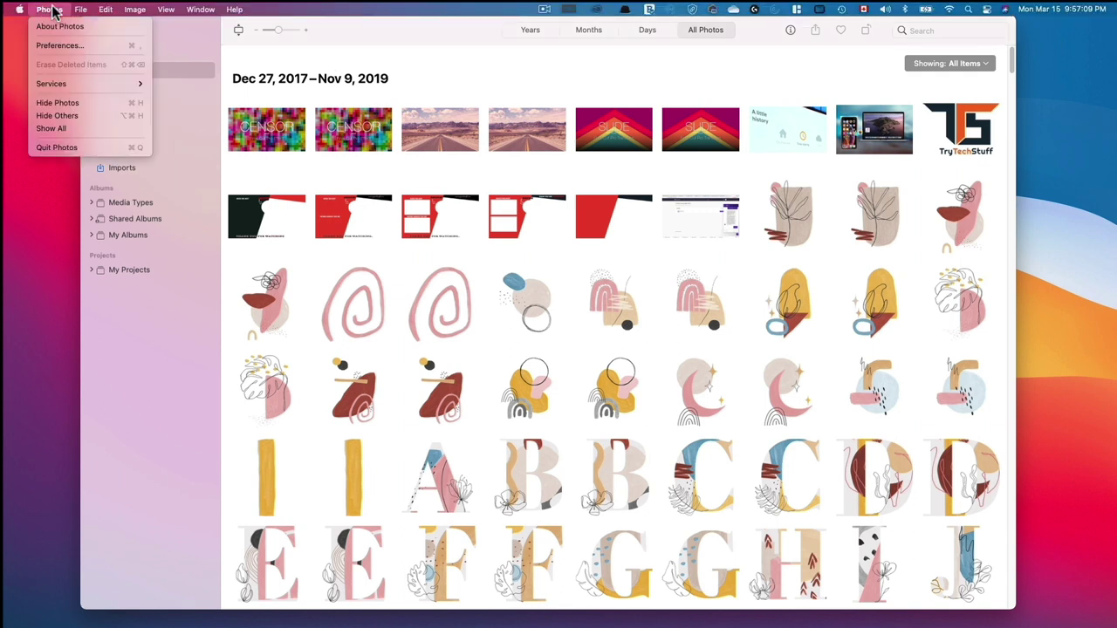
pyautogui.click(74, 45)
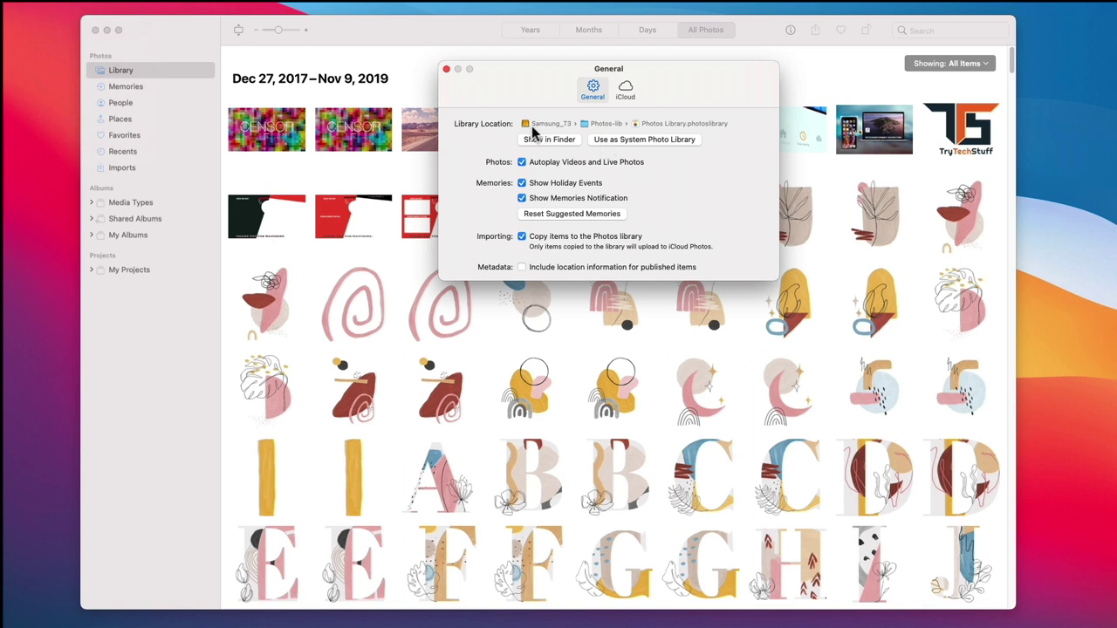